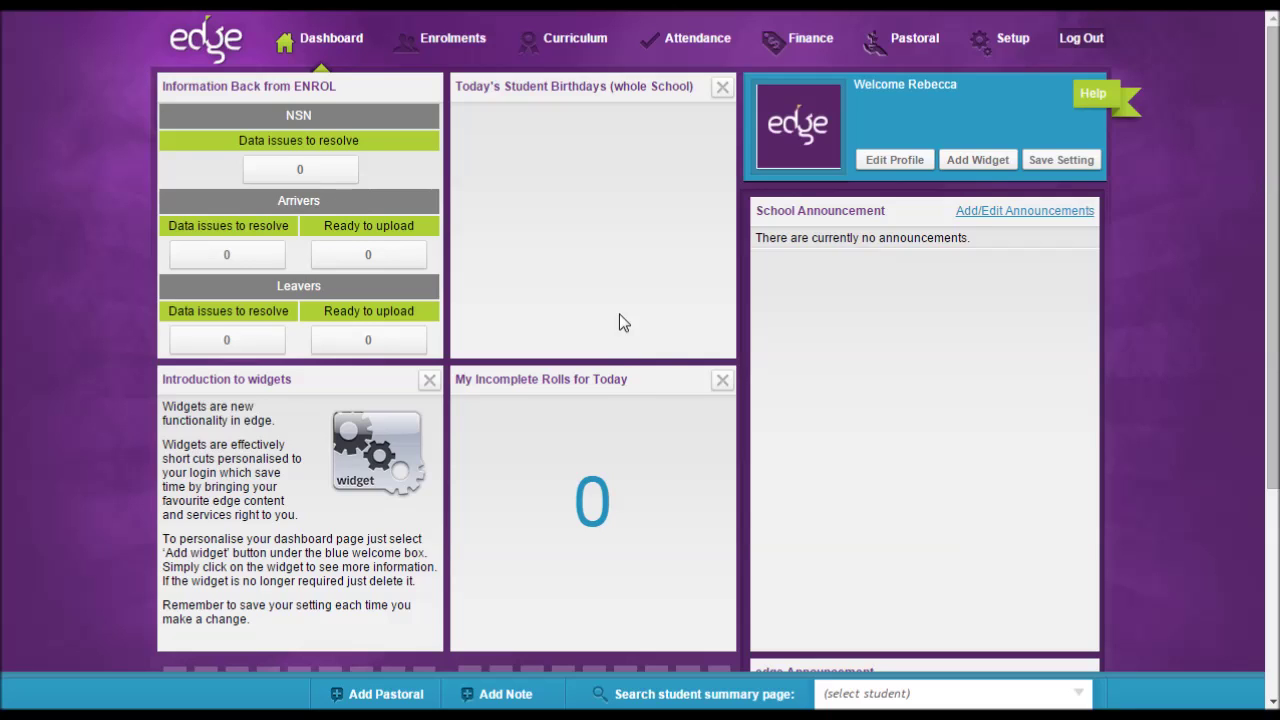
- Open the School Settings and review which year levels are enabled for Attitude To Learning
mouse_move(1013, 40)
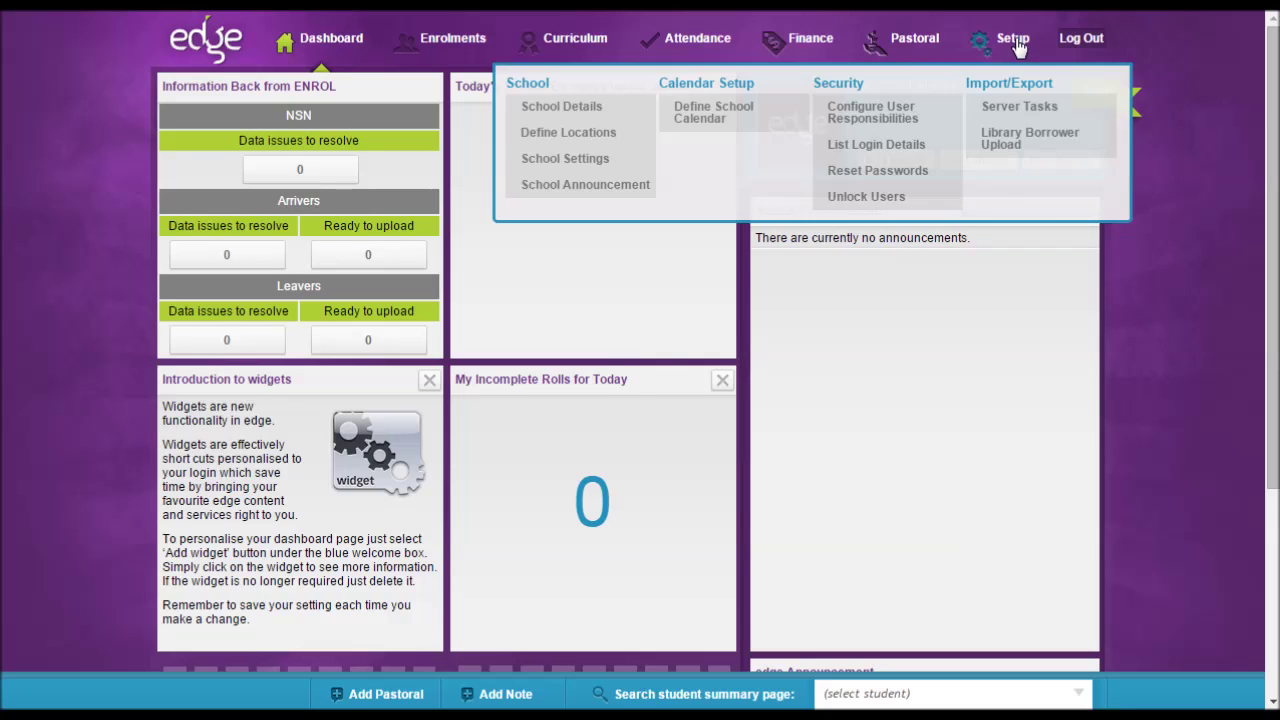
left_click(601, 166)
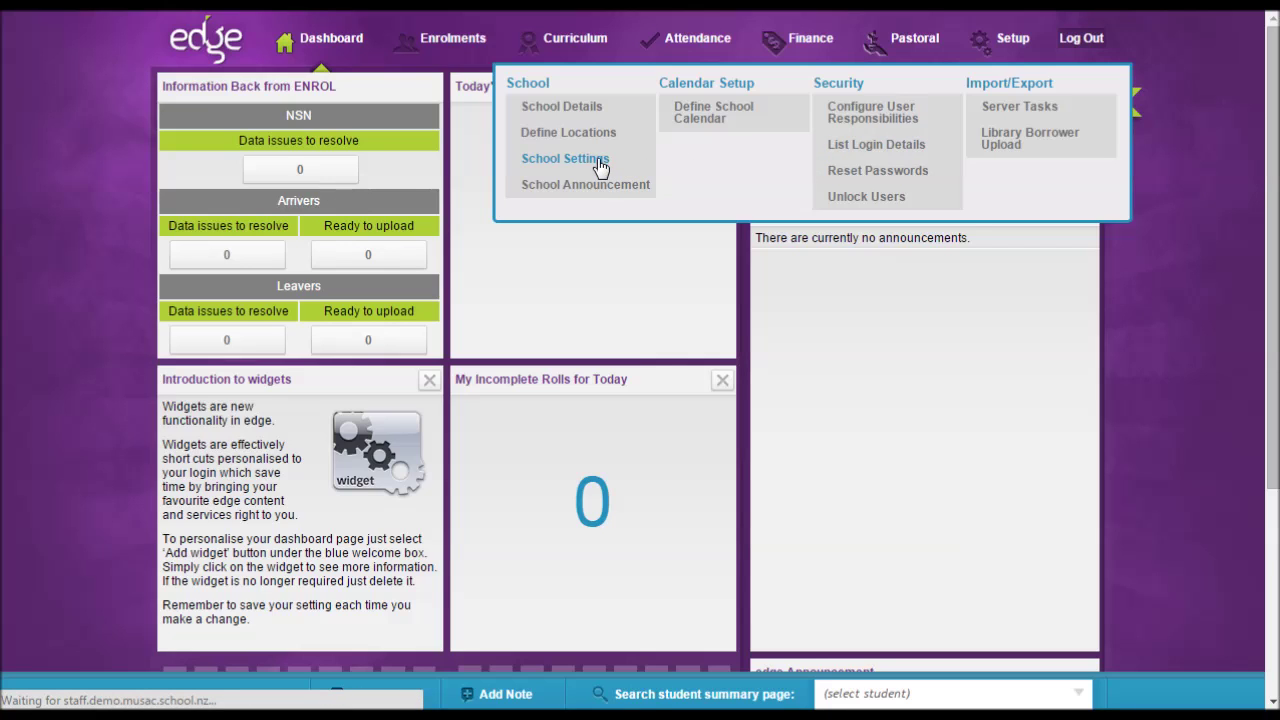
scroll(597, 162, "down", 5)
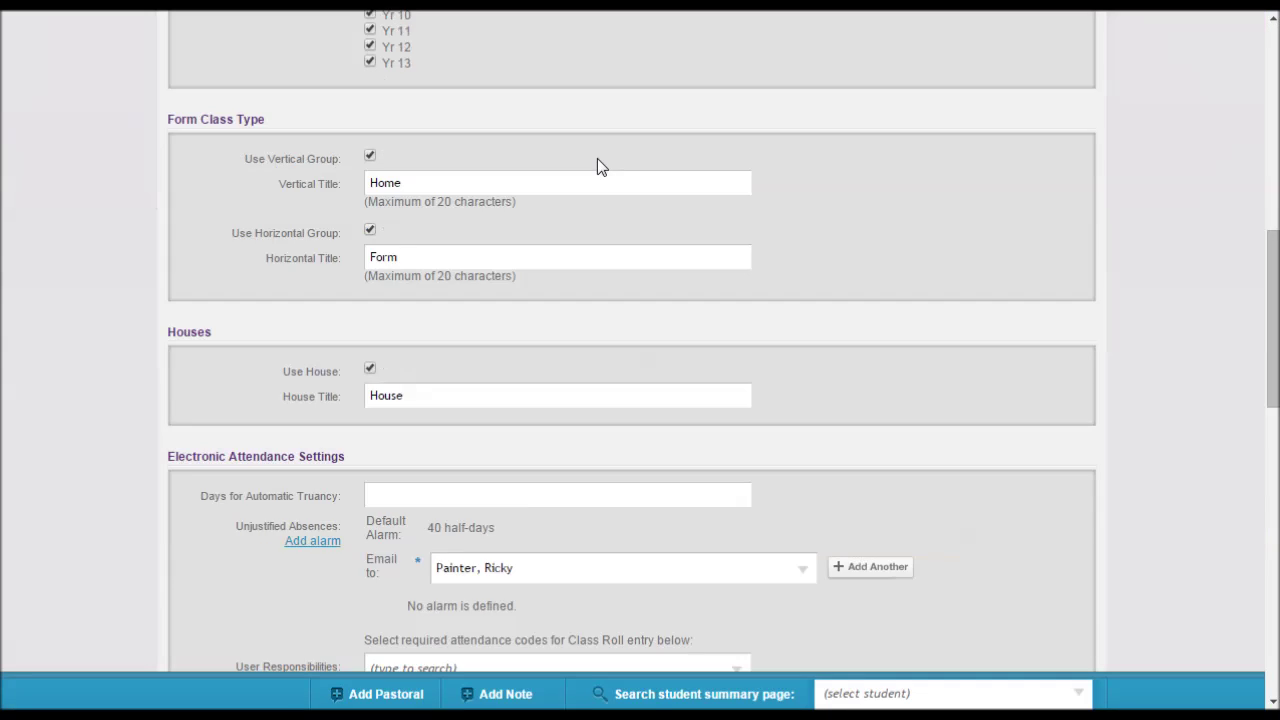
scroll(597, 160, "down", 8)
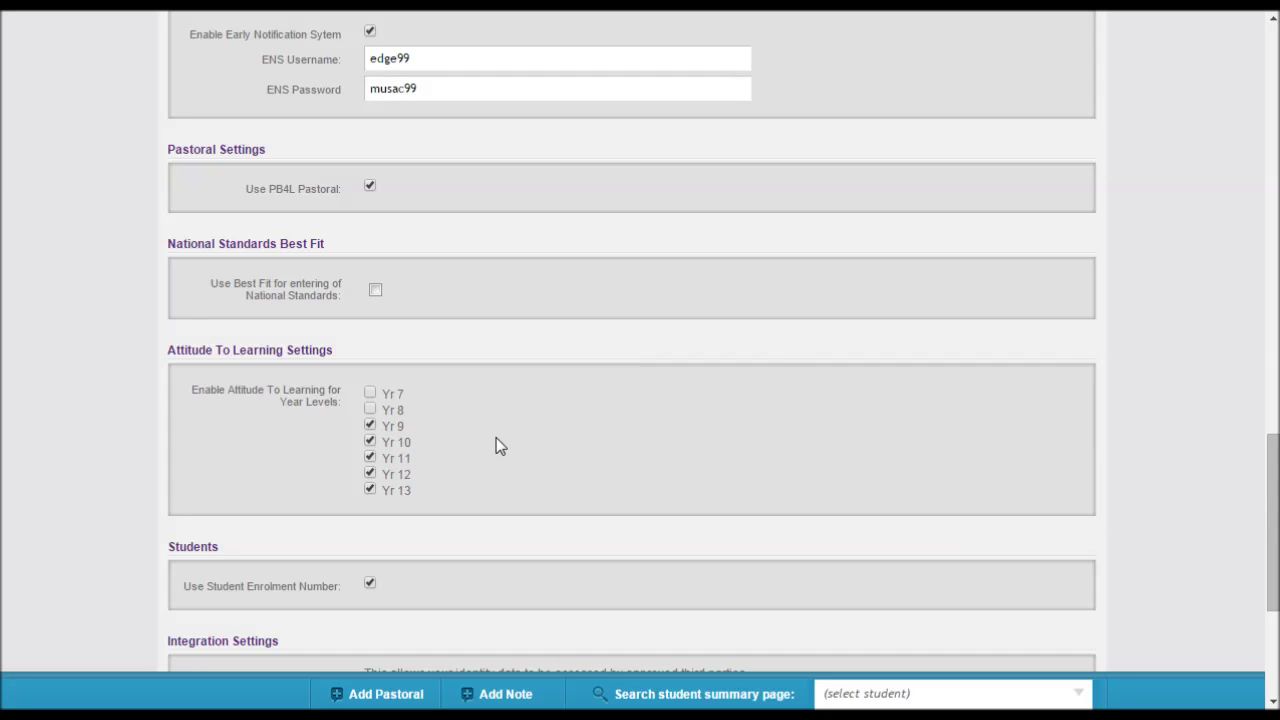
scroll(500, 446, "down", 3)
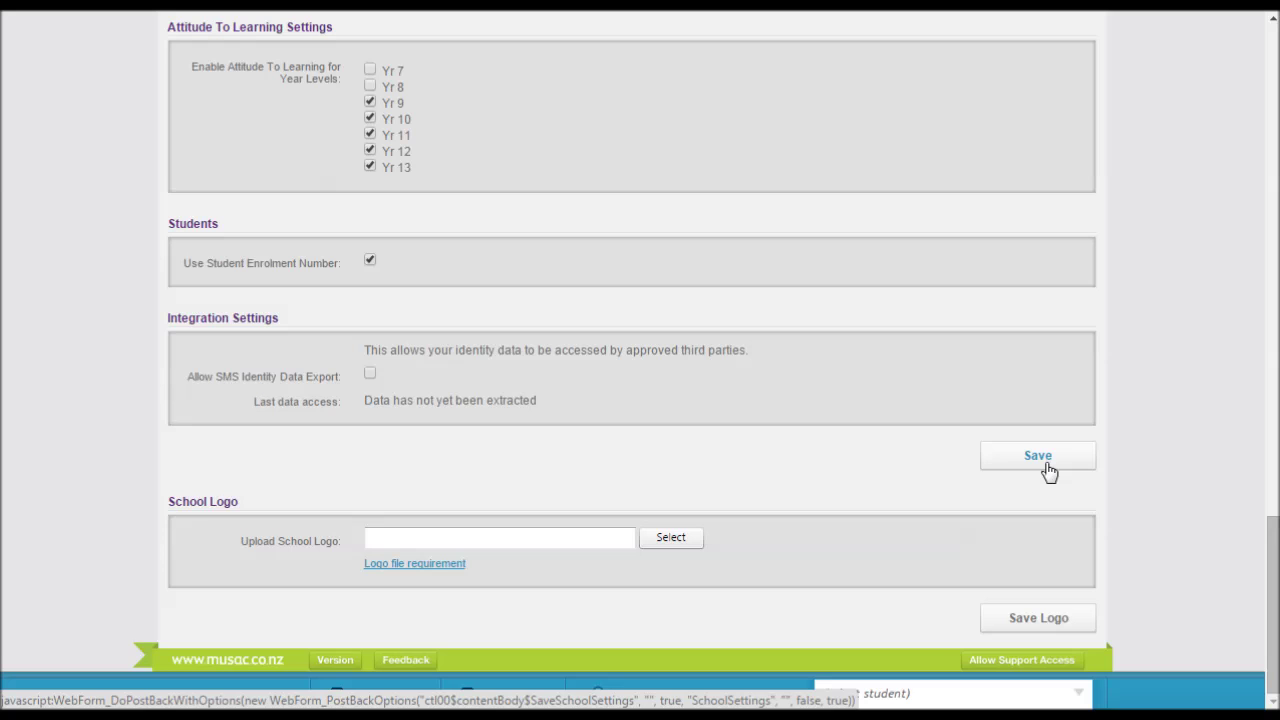
scroll(1048, 470, "up", 15)
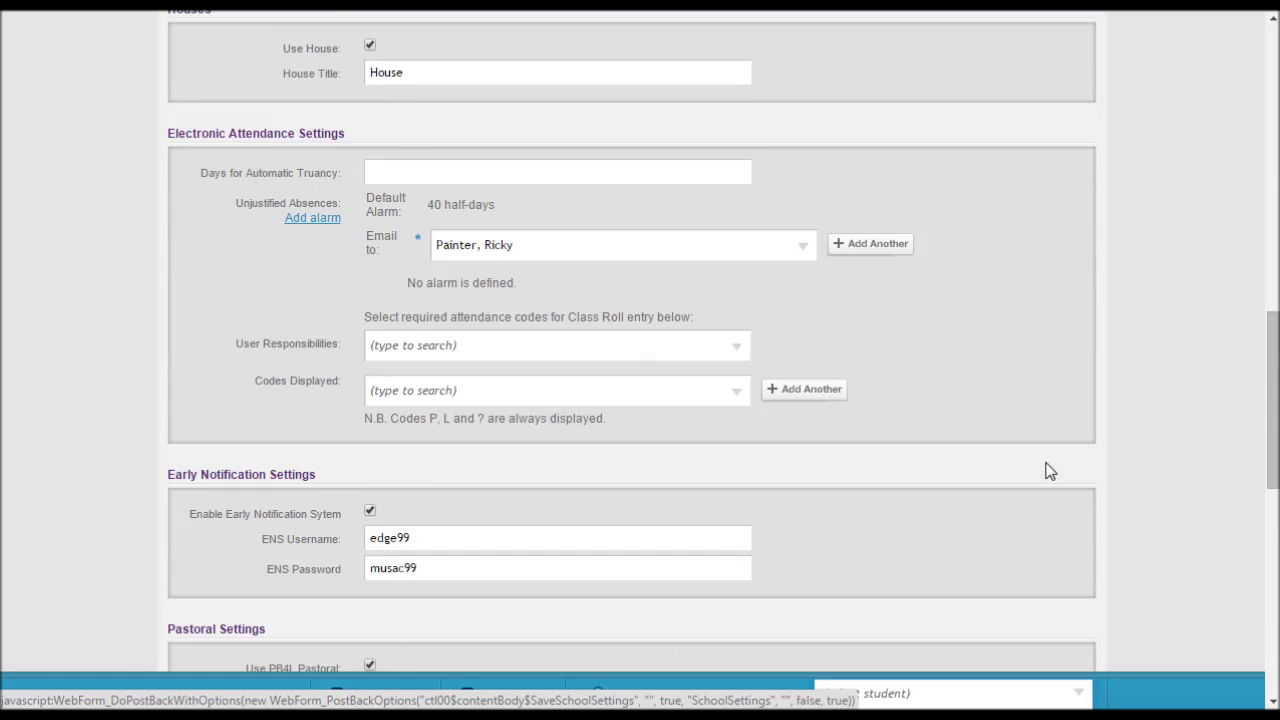
- Open the Attitude To Learning configuration and check the frequency options available for the Year 9 cycle
mouse_move(580, 47)
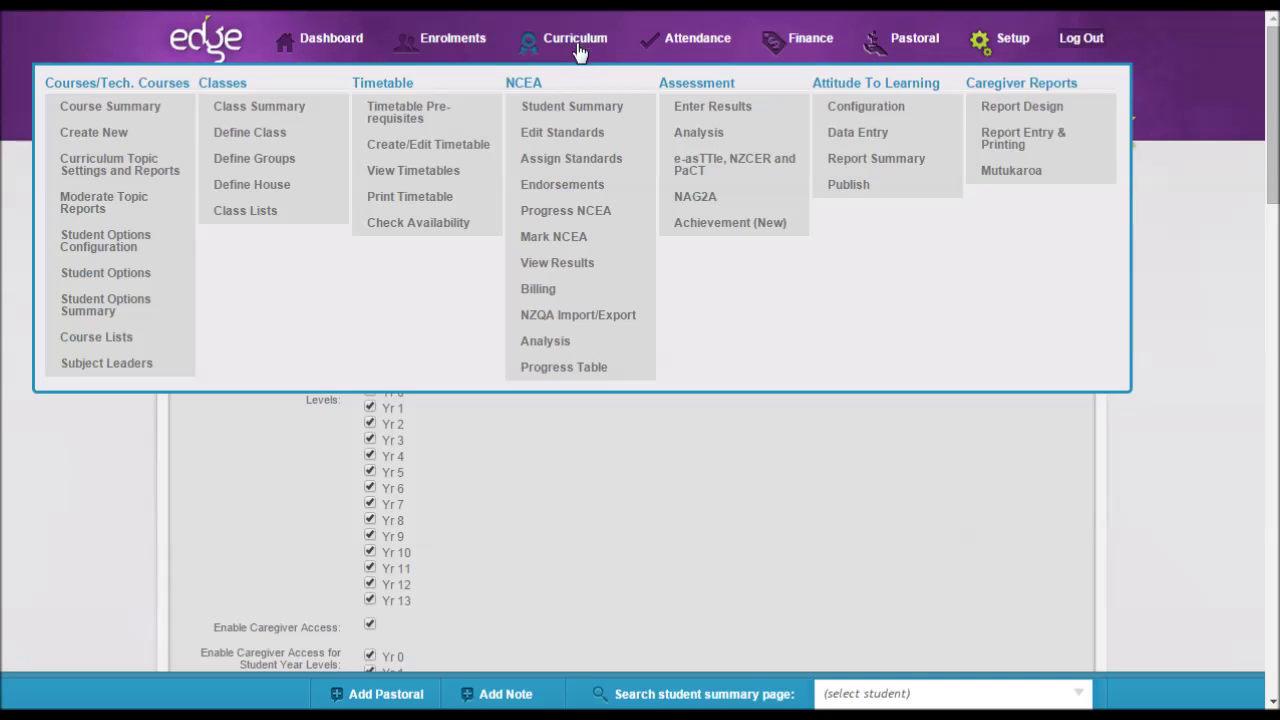
left_click(872, 108)
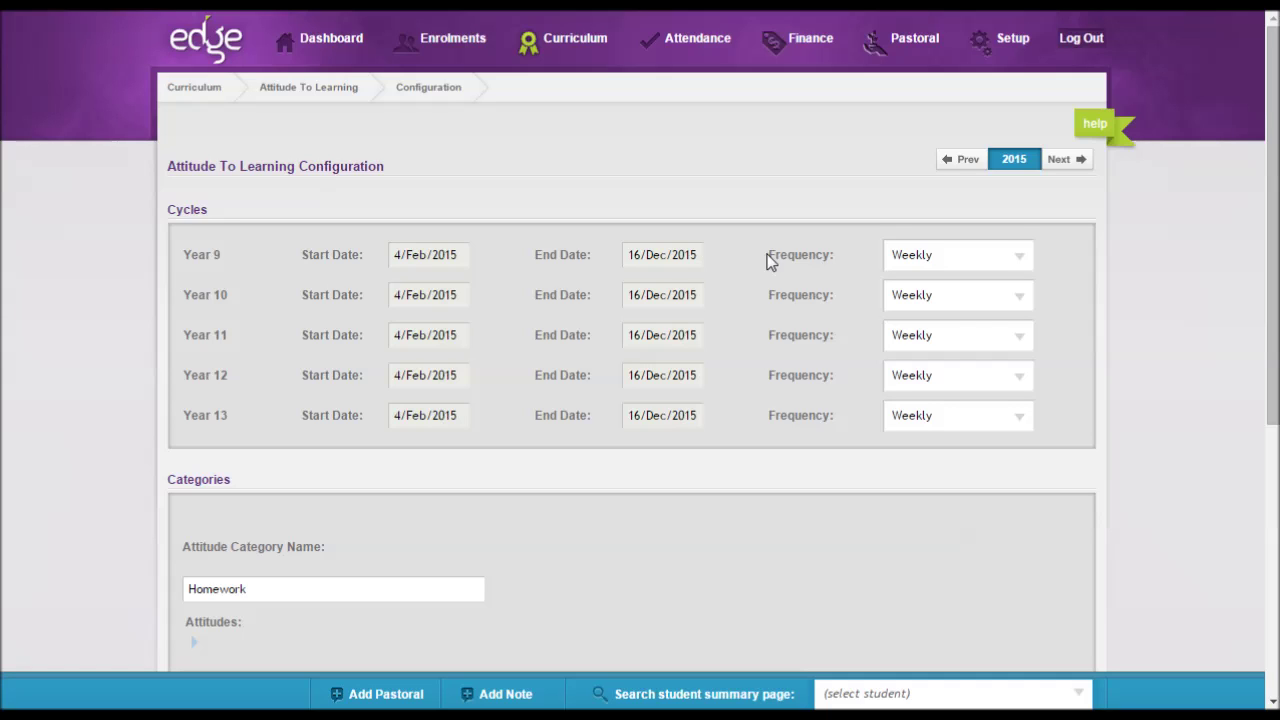
left_click(1025, 261)
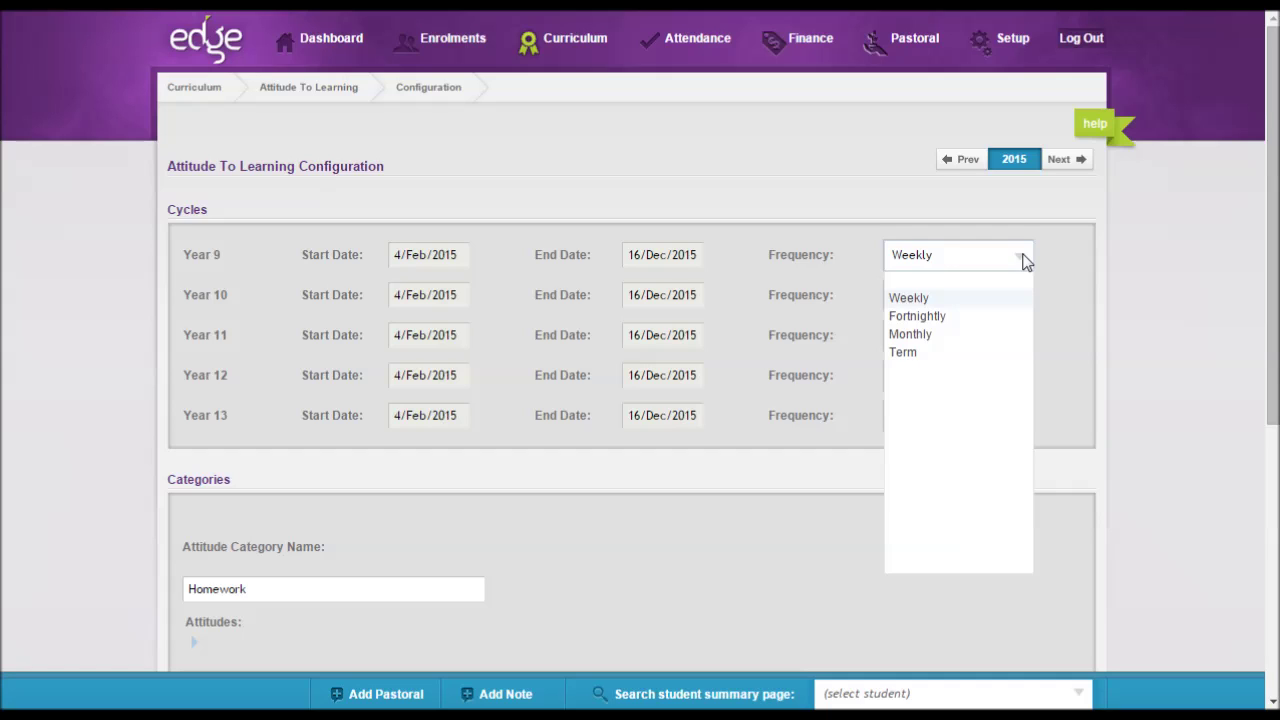
left_click(1025, 260)
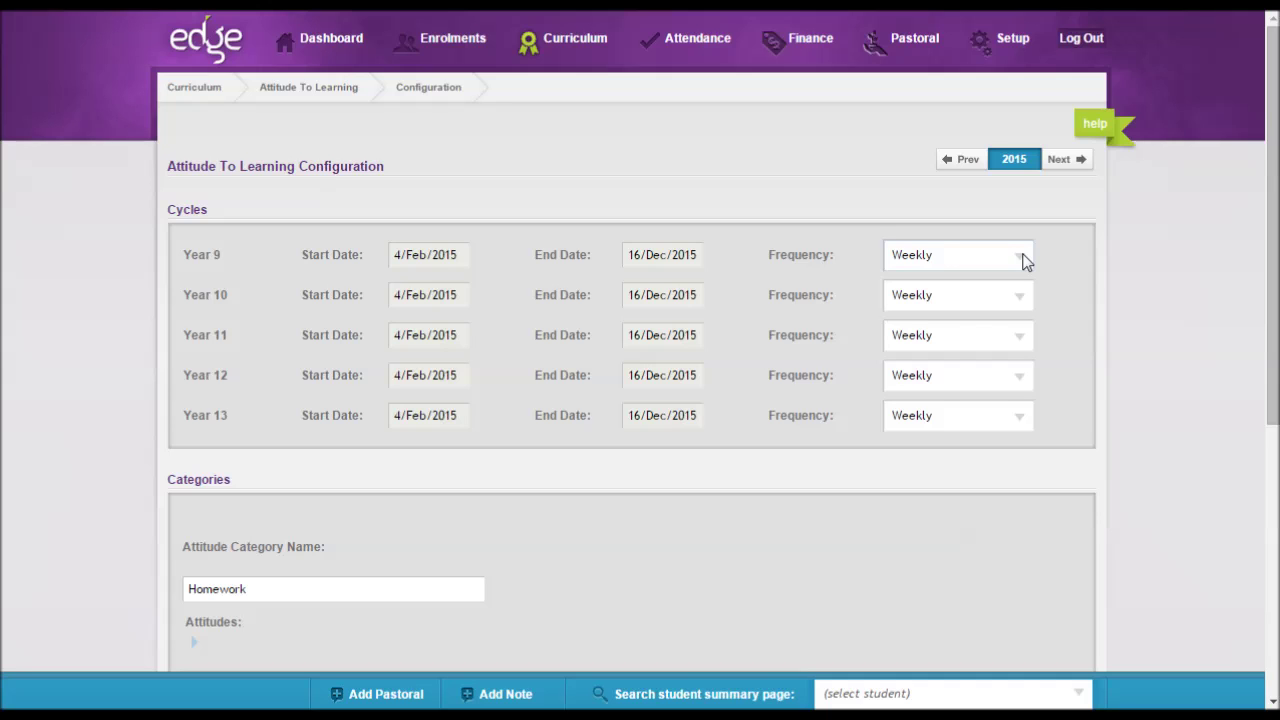
- Examine the attitude categories and expand the attitude values of the Homework category
scroll(1025, 260, "down", 3)
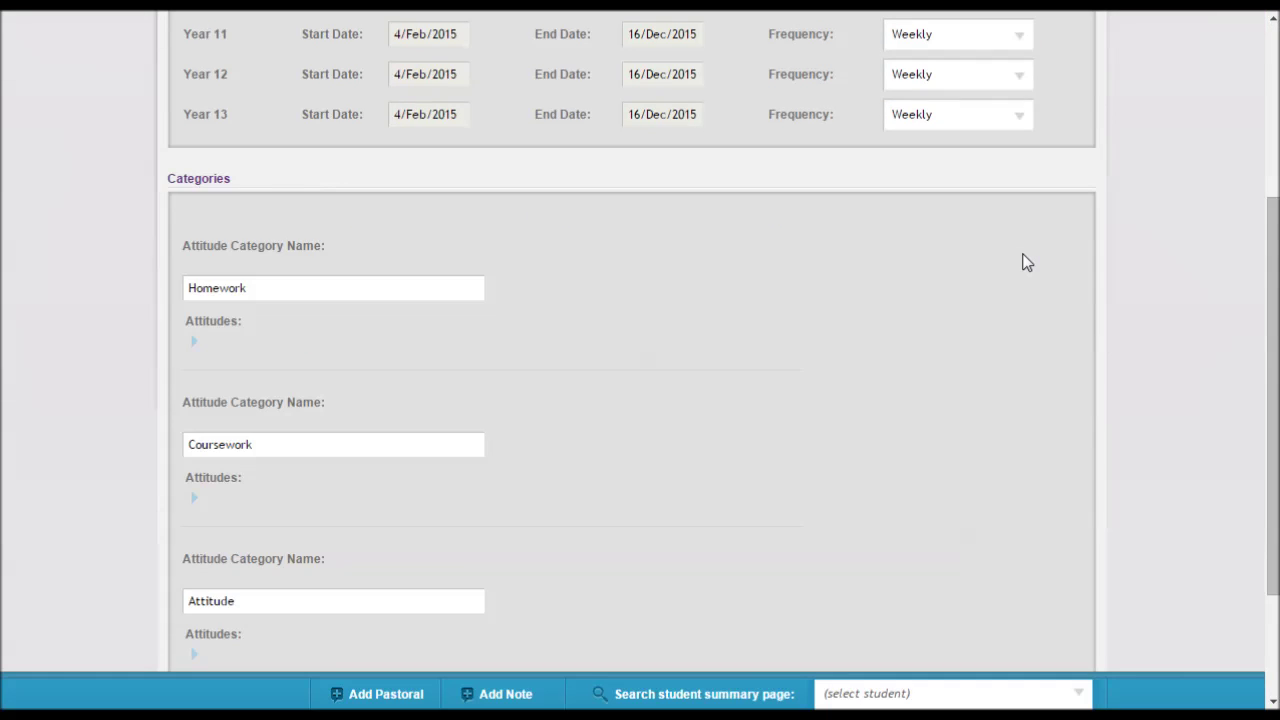
scroll(1025, 262, "down", 1)
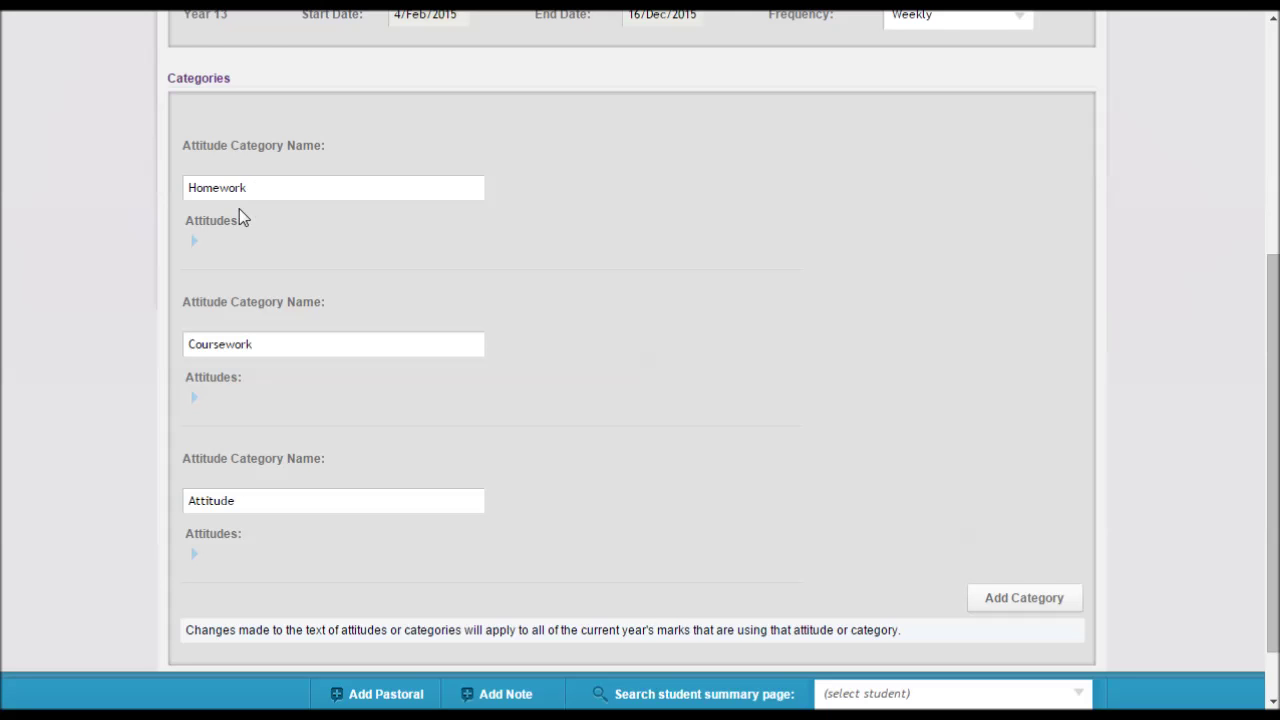
left_click(195, 243)
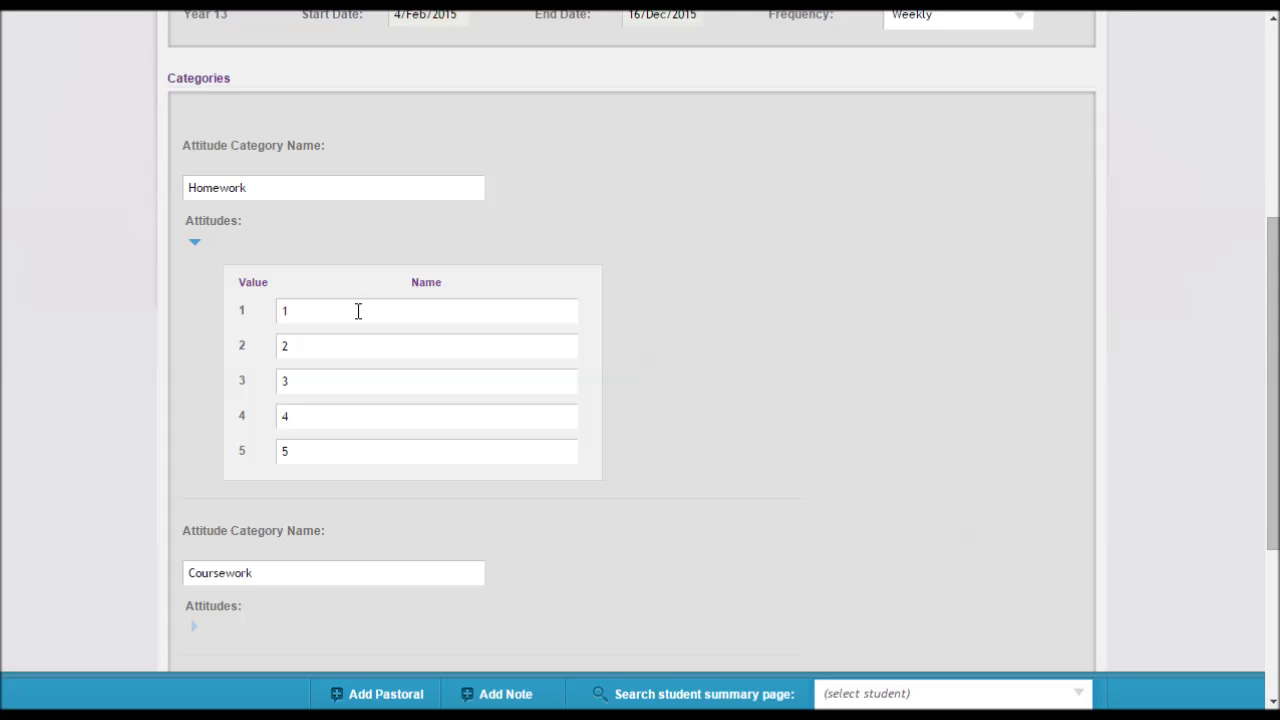
- Add an unnamed attitude category with its attitude values expanded, and save the configuration
scroll(358, 311, "down", 3)
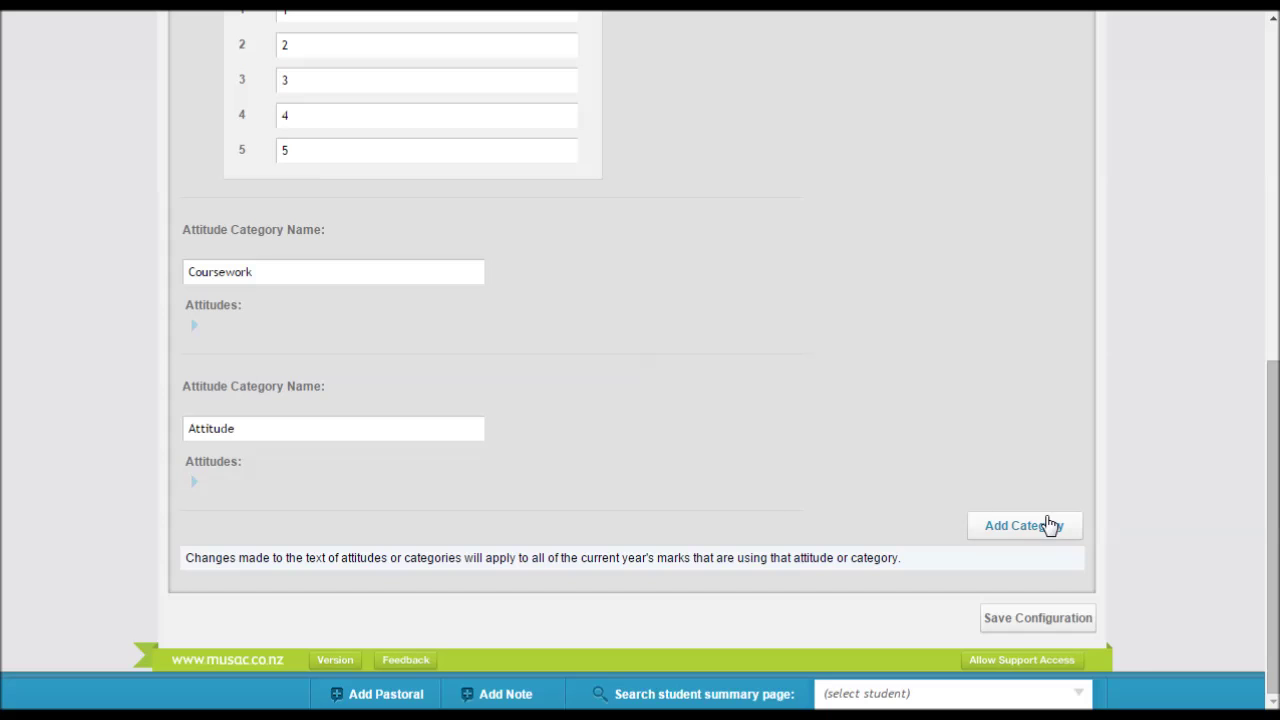
left_click(1050, 530)
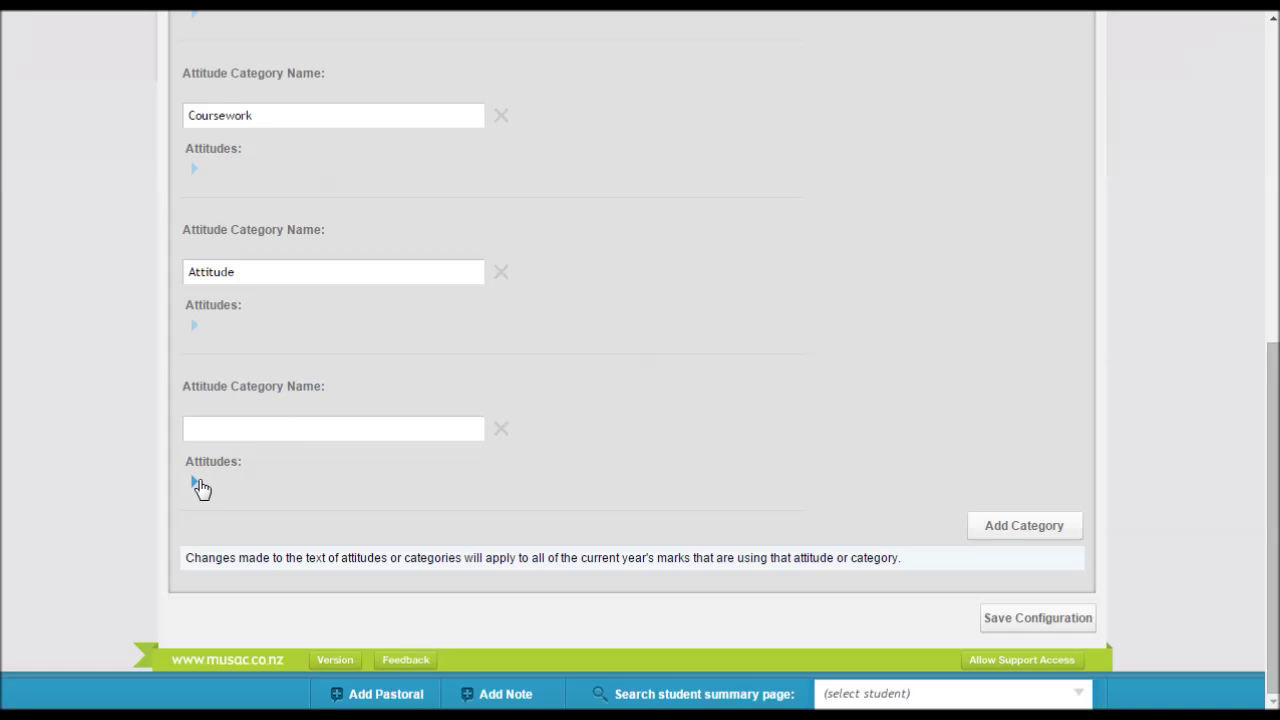
left_click(196, 484)
scroll(549, 509, "down", 2)
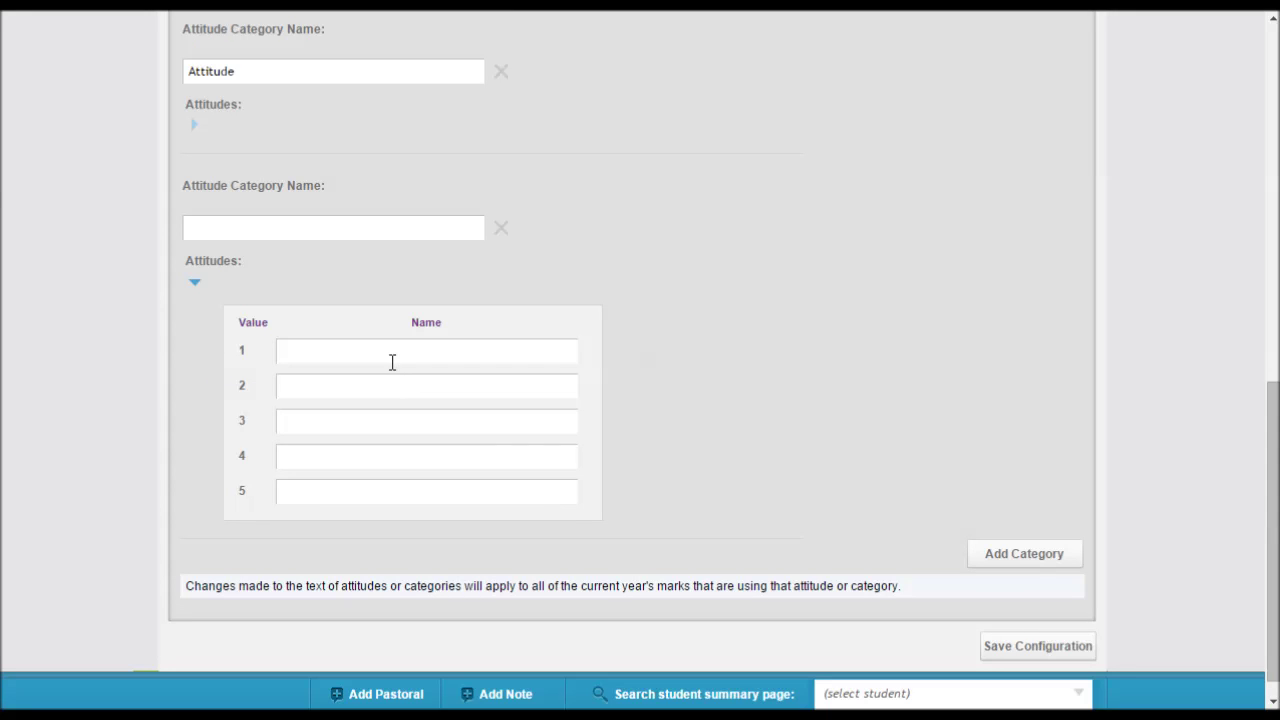
left_click(1045, 654)
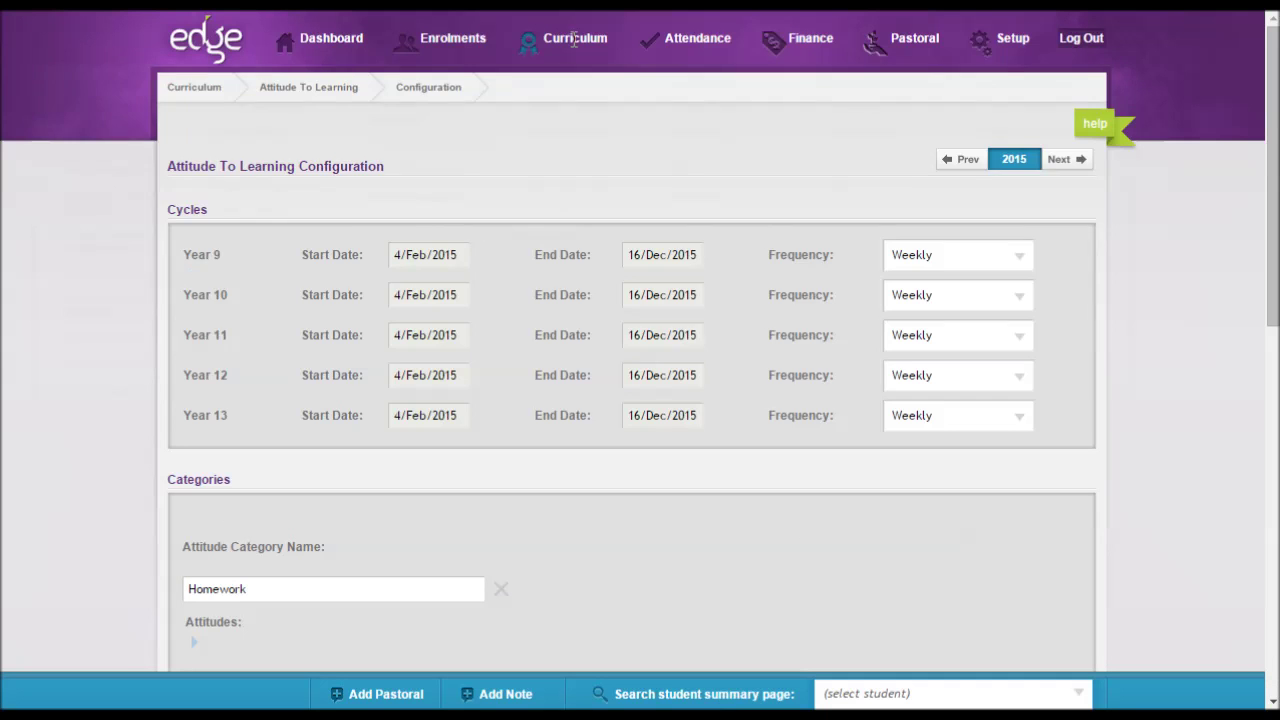
- Open Attitude To Learning Data Entry for class 09CompA and the period Term 1, Week 9
mouse_move(575, 40)
left_click(857, 137)
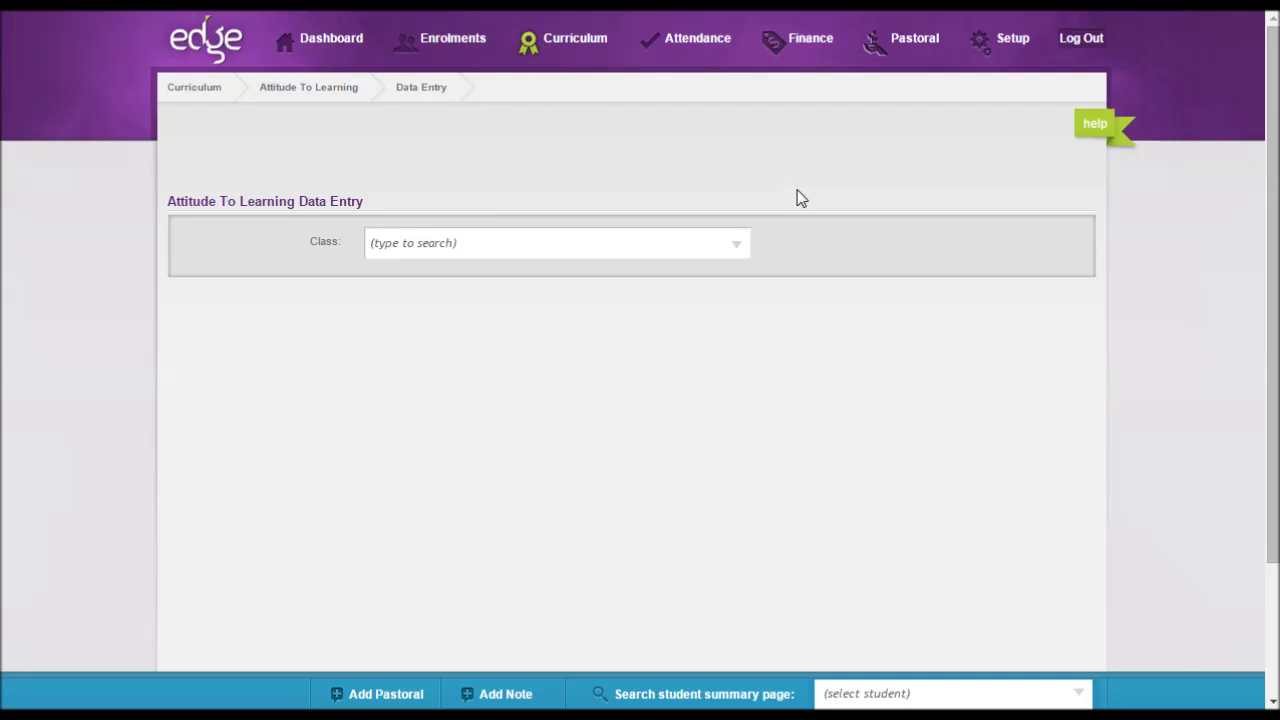
left_click(743, 251)
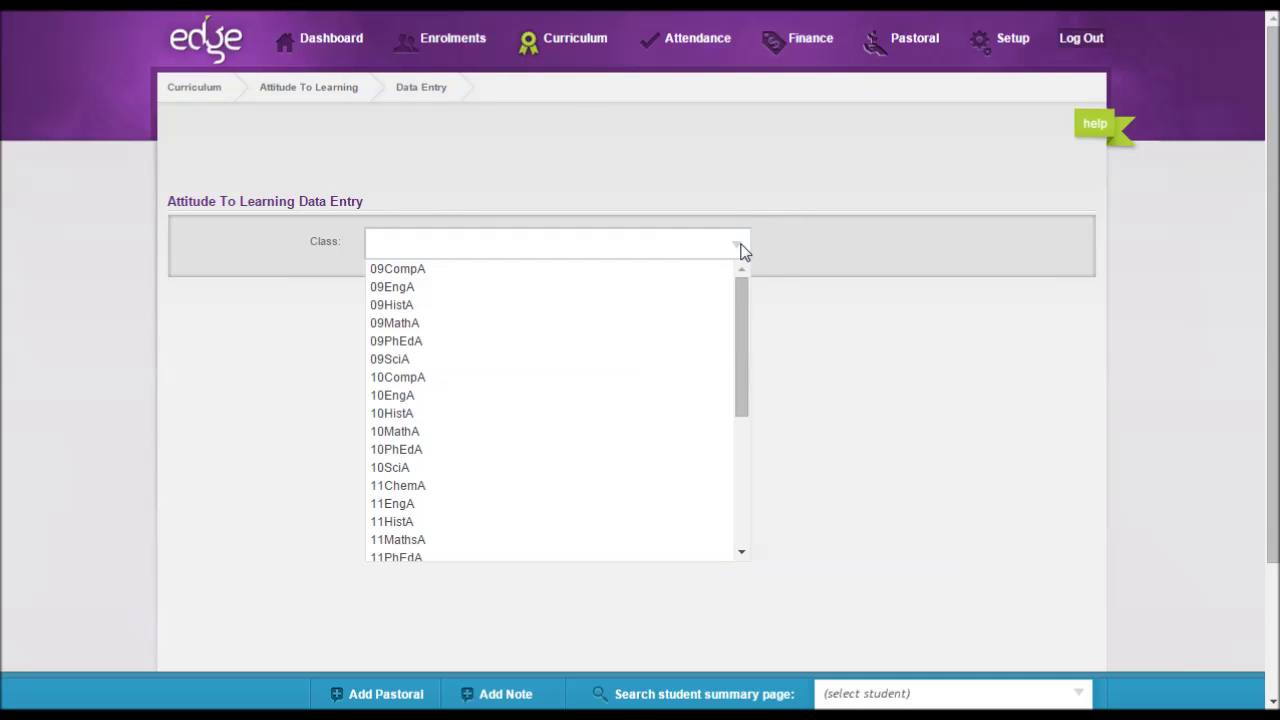
left_click(616, 270)
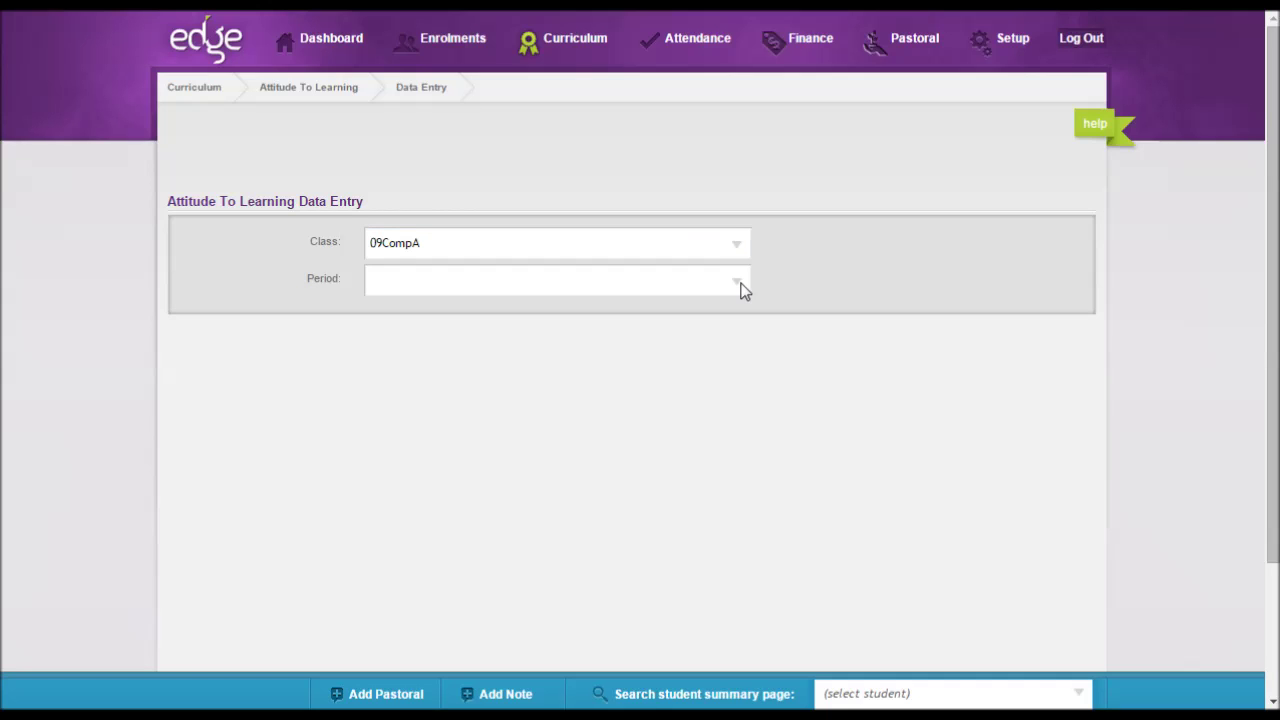
left_click(743, 287)
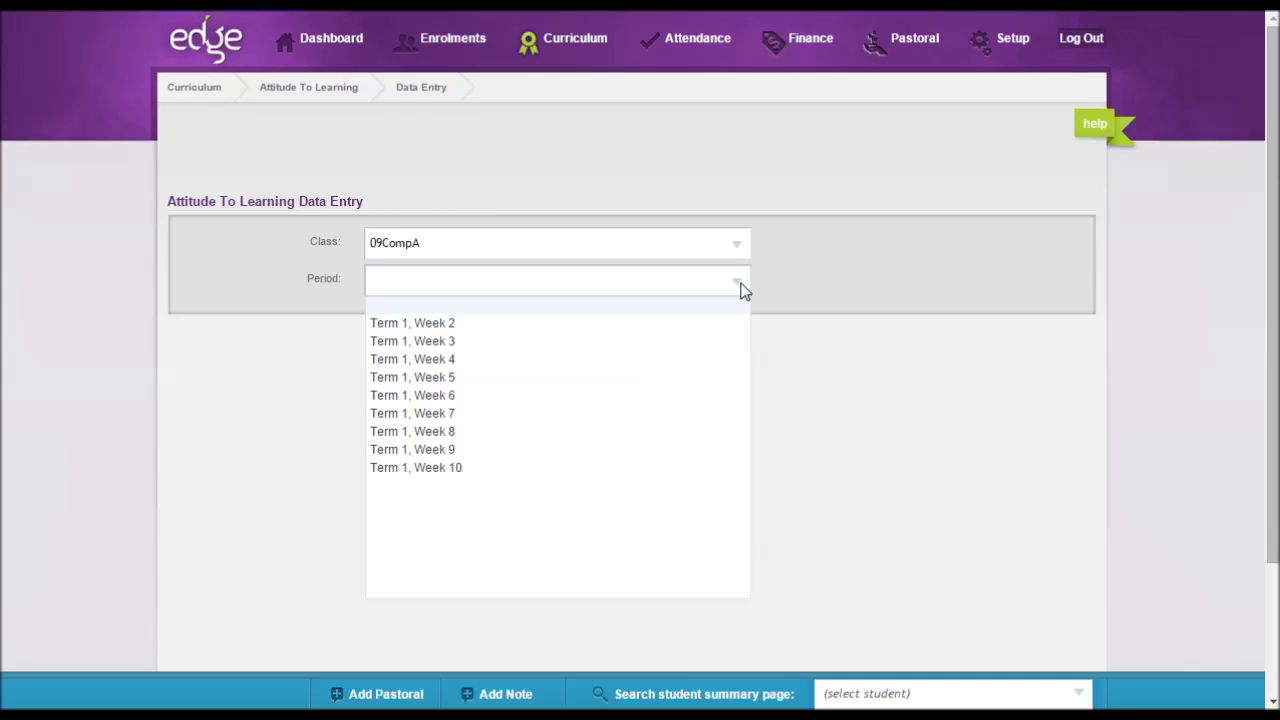
left_click(680, 453)
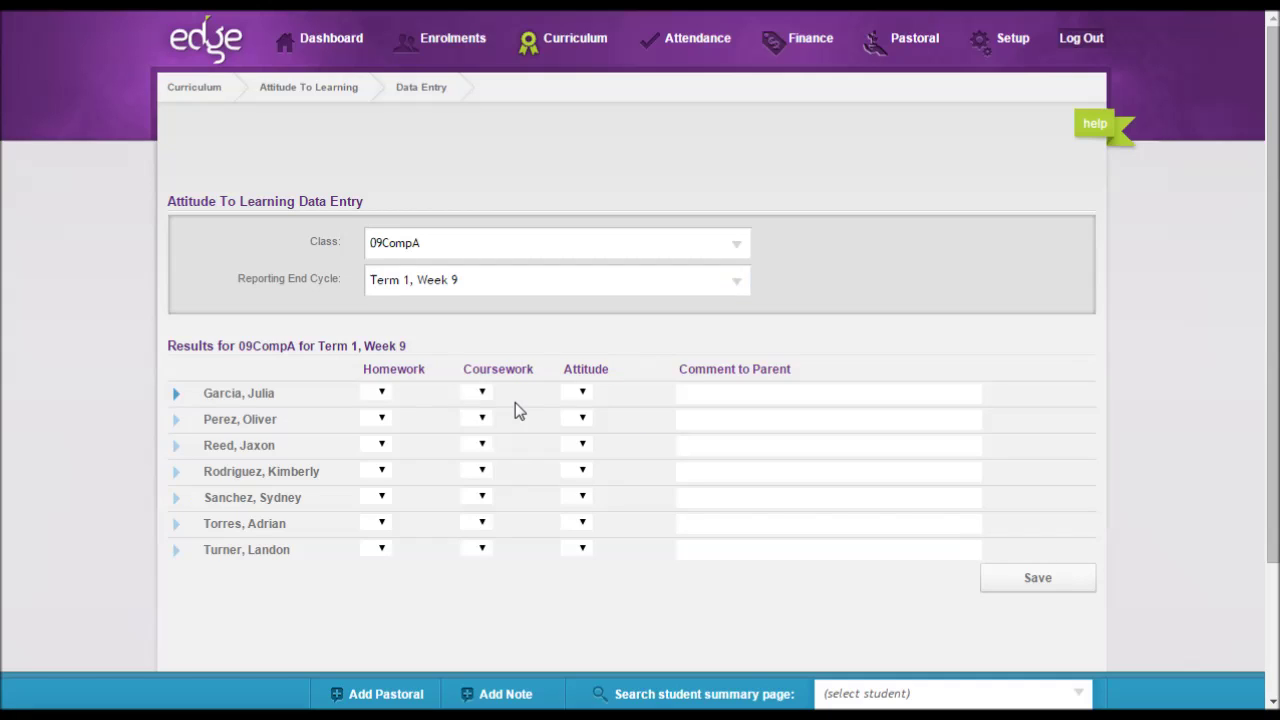
- Save marks of Homework 5, Coursework 4 and Attitude 4 with the parent comment "comment" for the first student
left_click(383, 395)
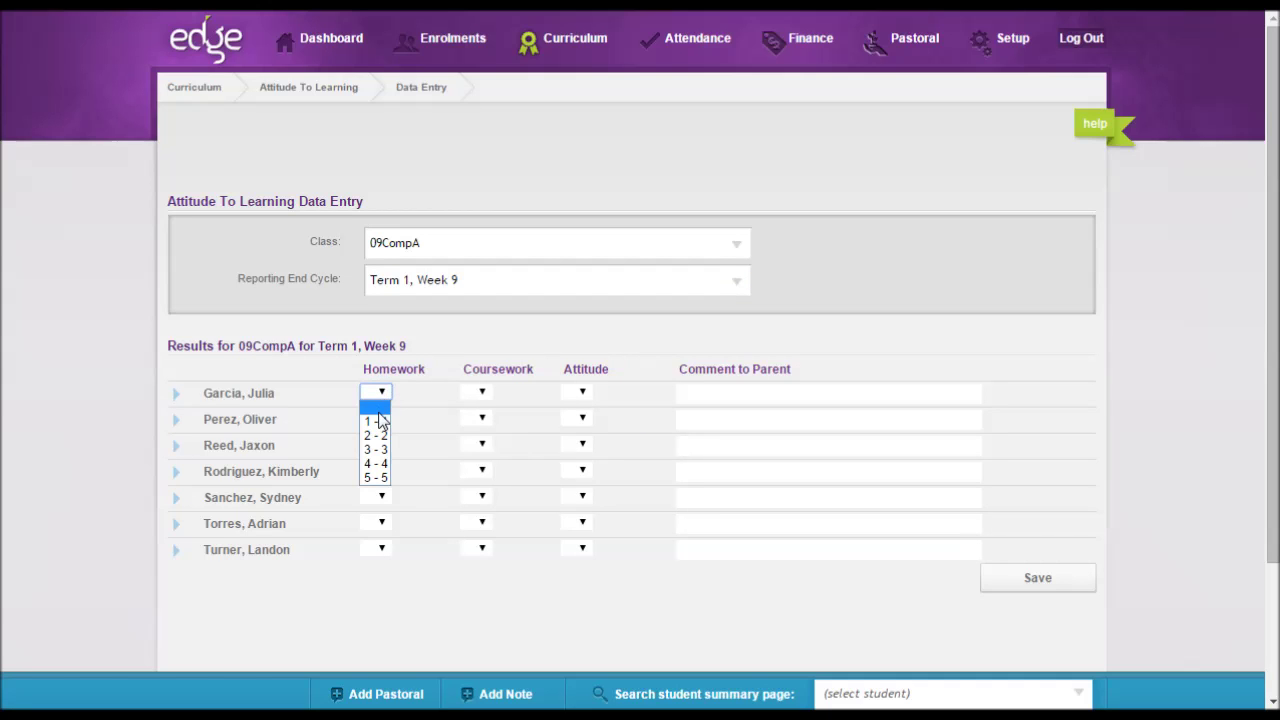
left_click(378, 478)
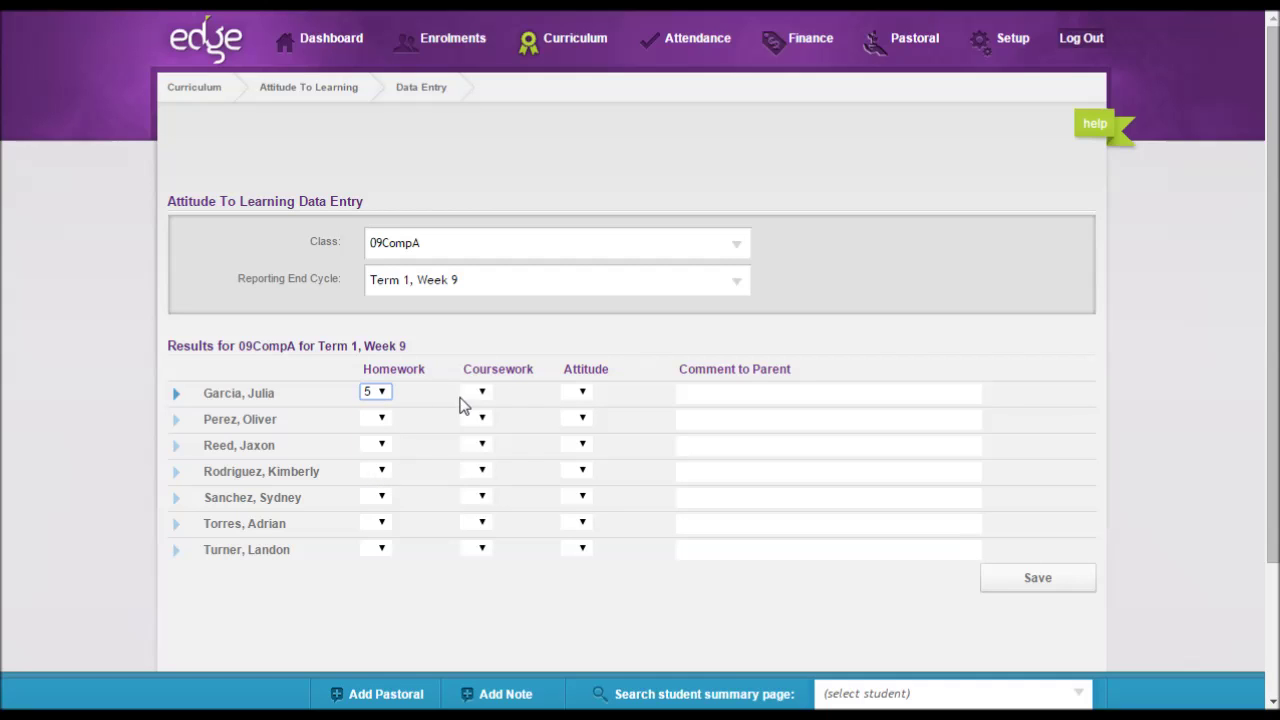
left_click(482, 395)
left_click(477, 463)
left_click(579, 394)
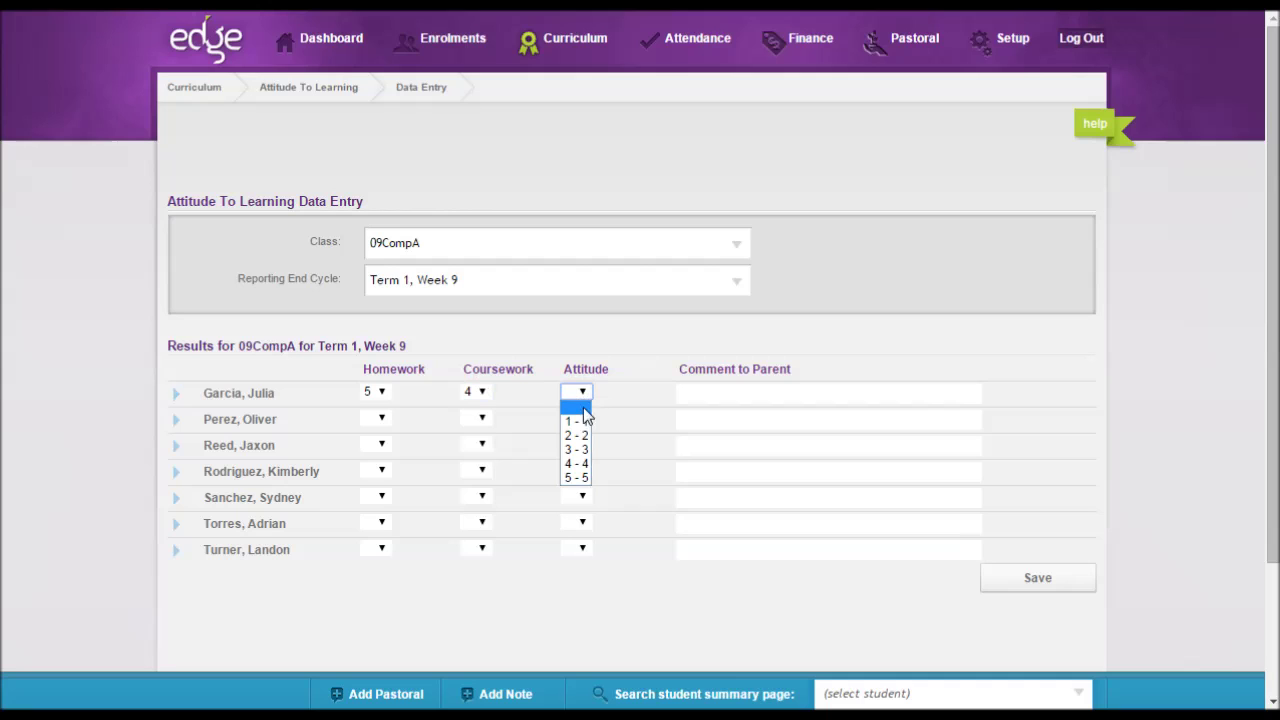
left_click(580, 466)
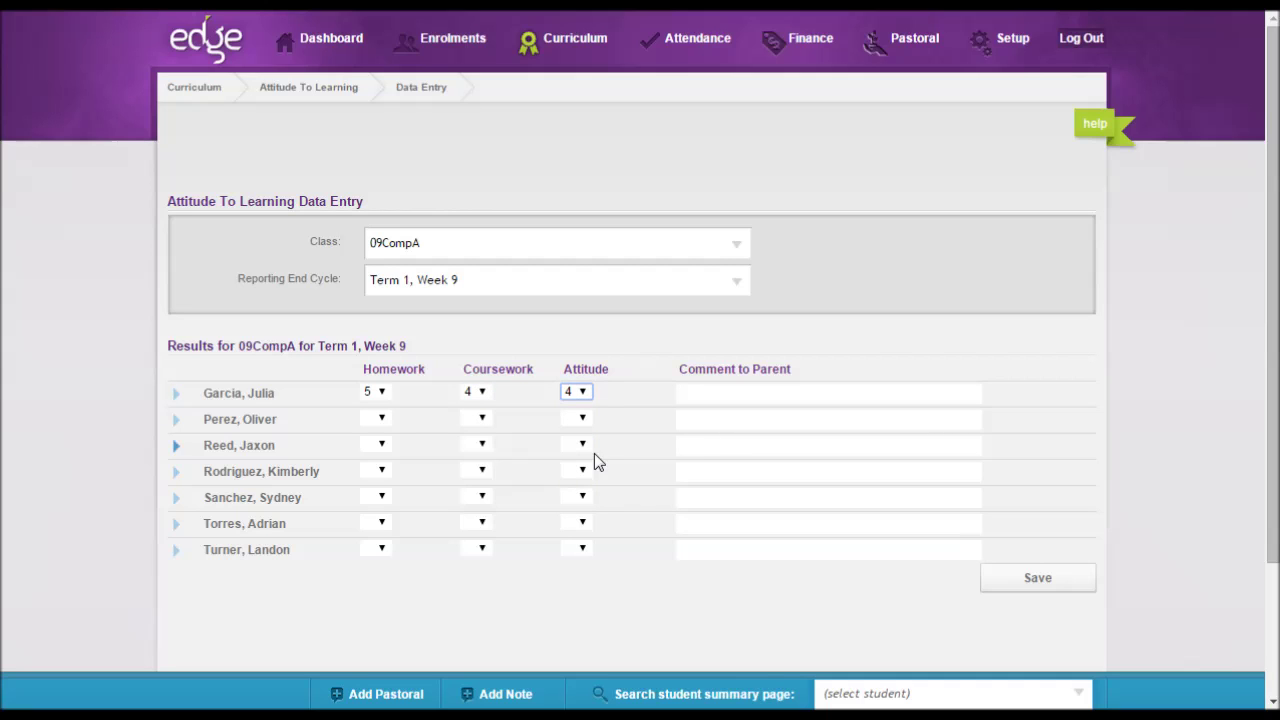
left_click(711, 393)
type("comment")
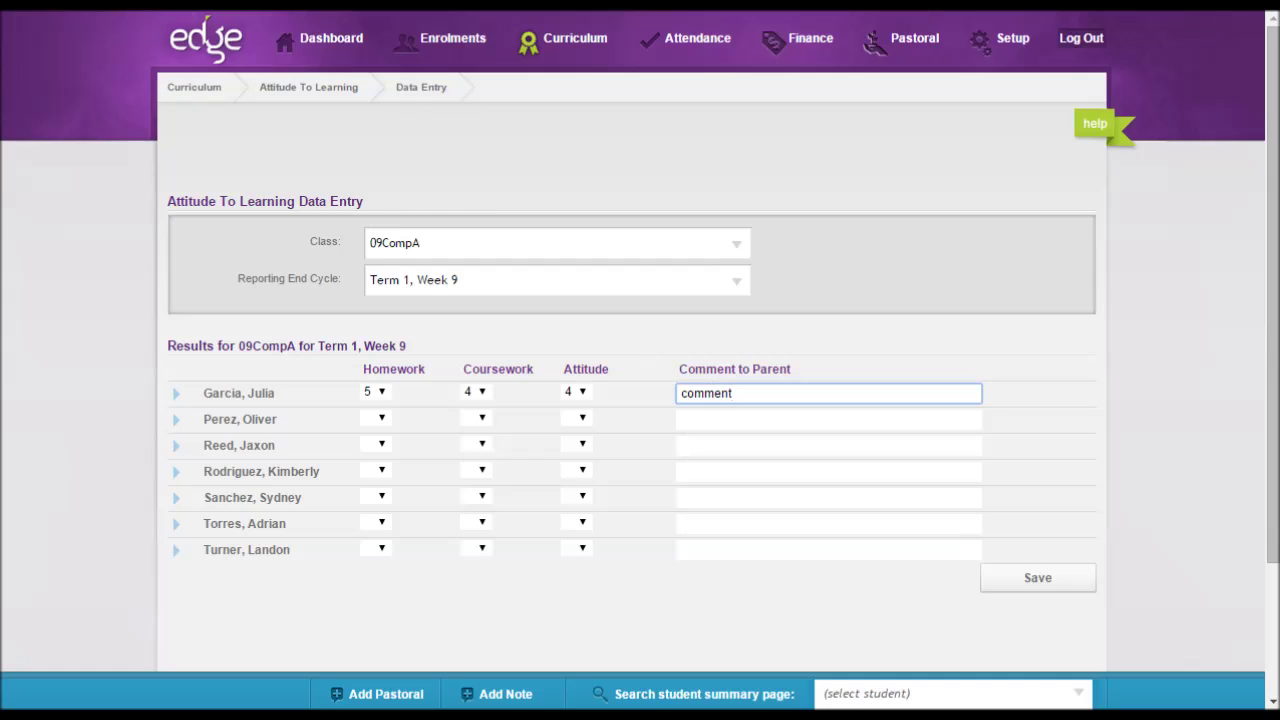
left_click(1029, 584)
- Expand the first student's row to review the marks recorded in each reporting cycle
scroll(420, 417, "down", 1)
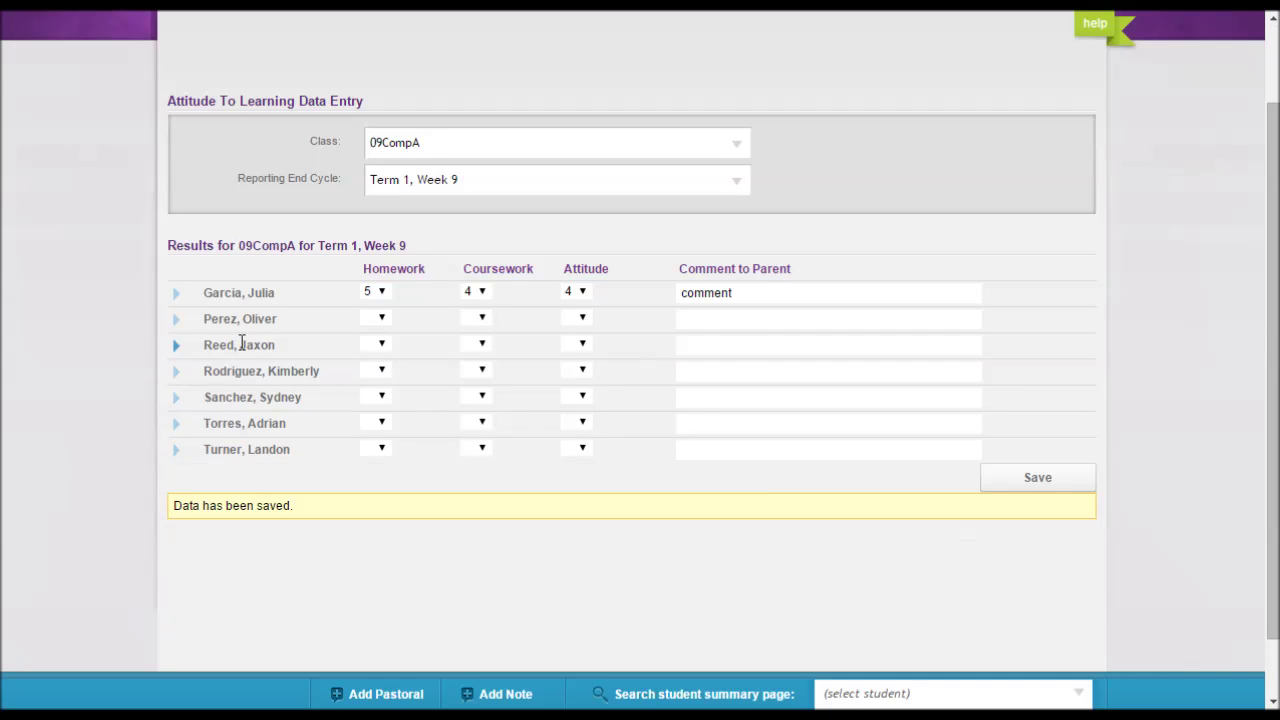
left_click(175, 296)
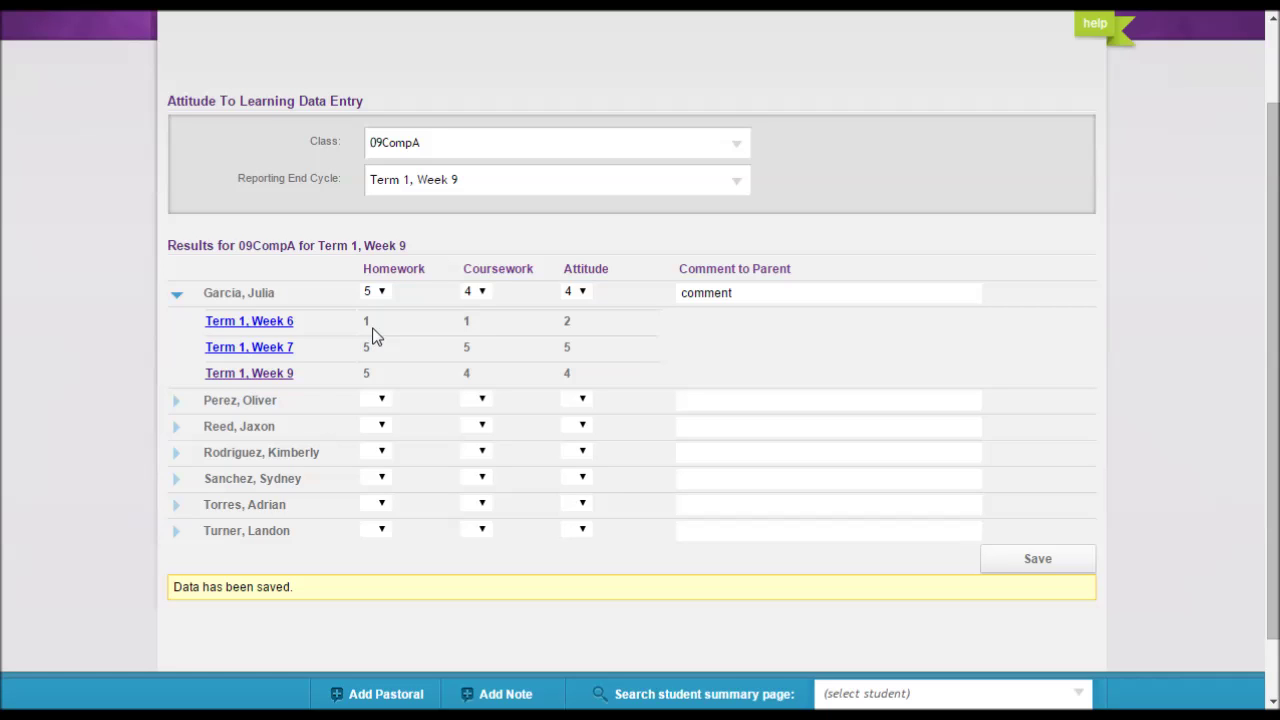
scroll(373, 335, "up", 1)
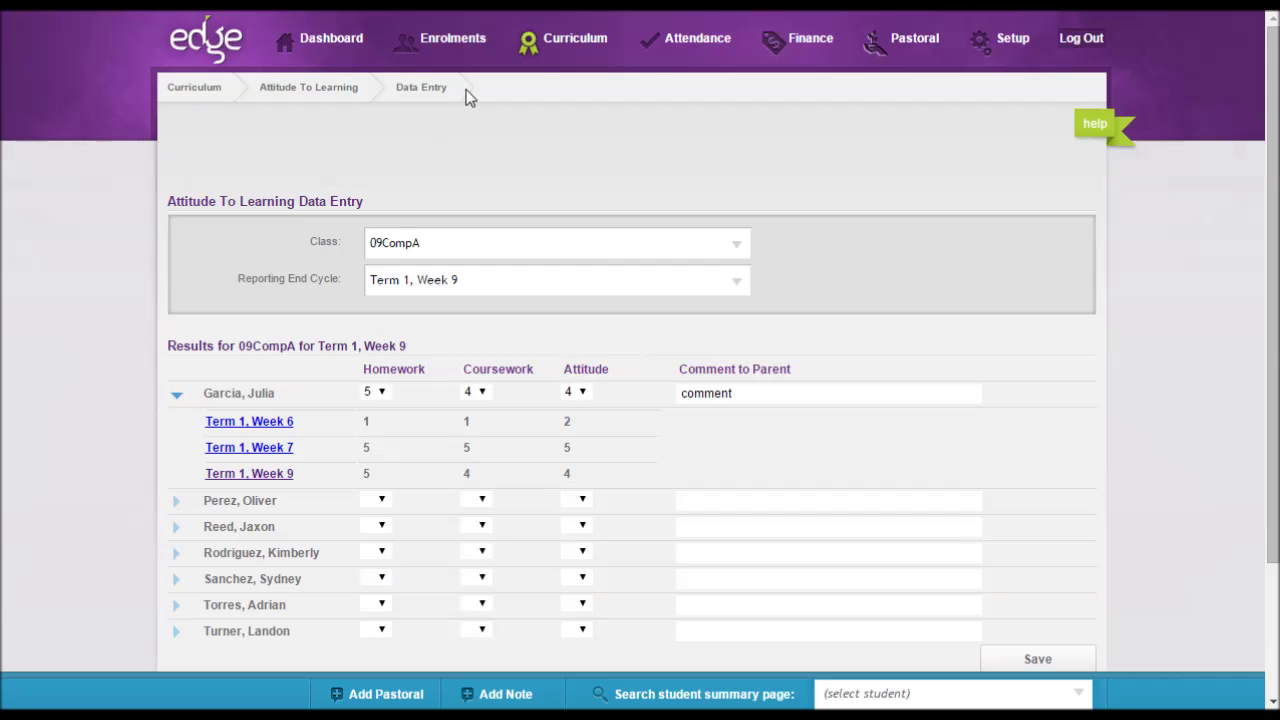
- Open the 2015 Attitude To Learning Report Summary for Year 9 and the reporting end cycle Term 1, Week 9
mouse_move(563, 42)
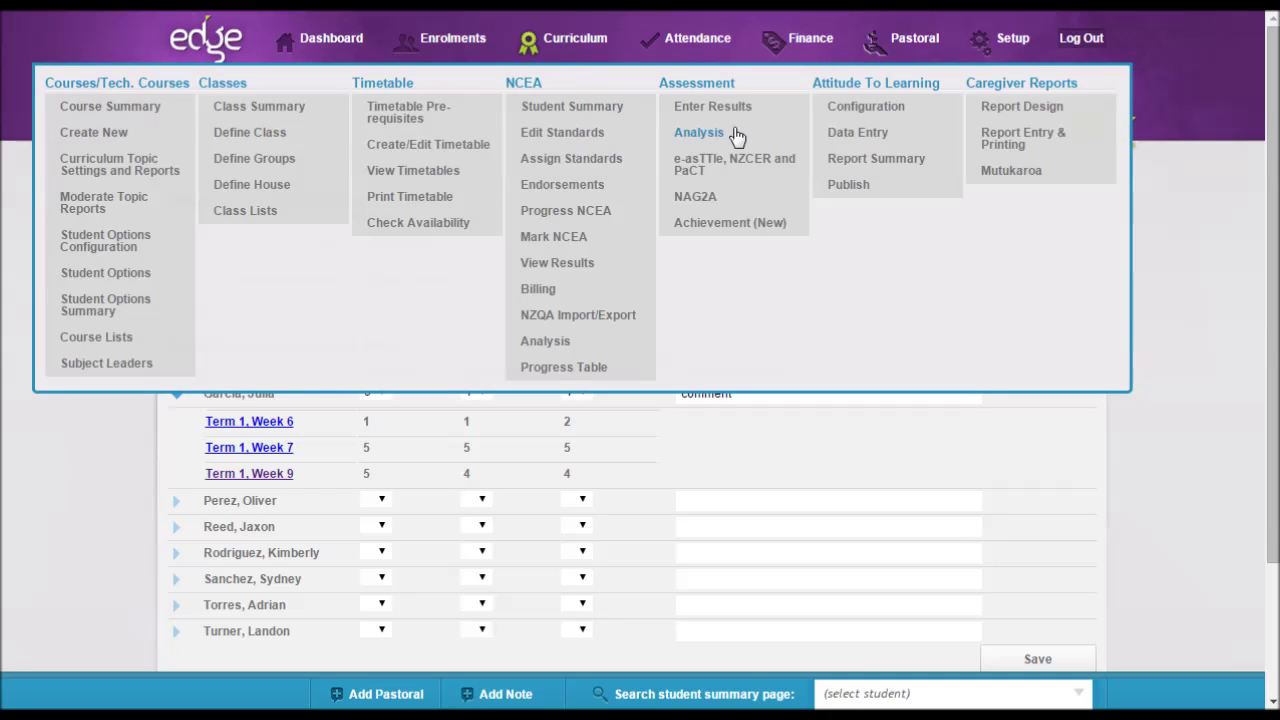
left_click(866, 160)
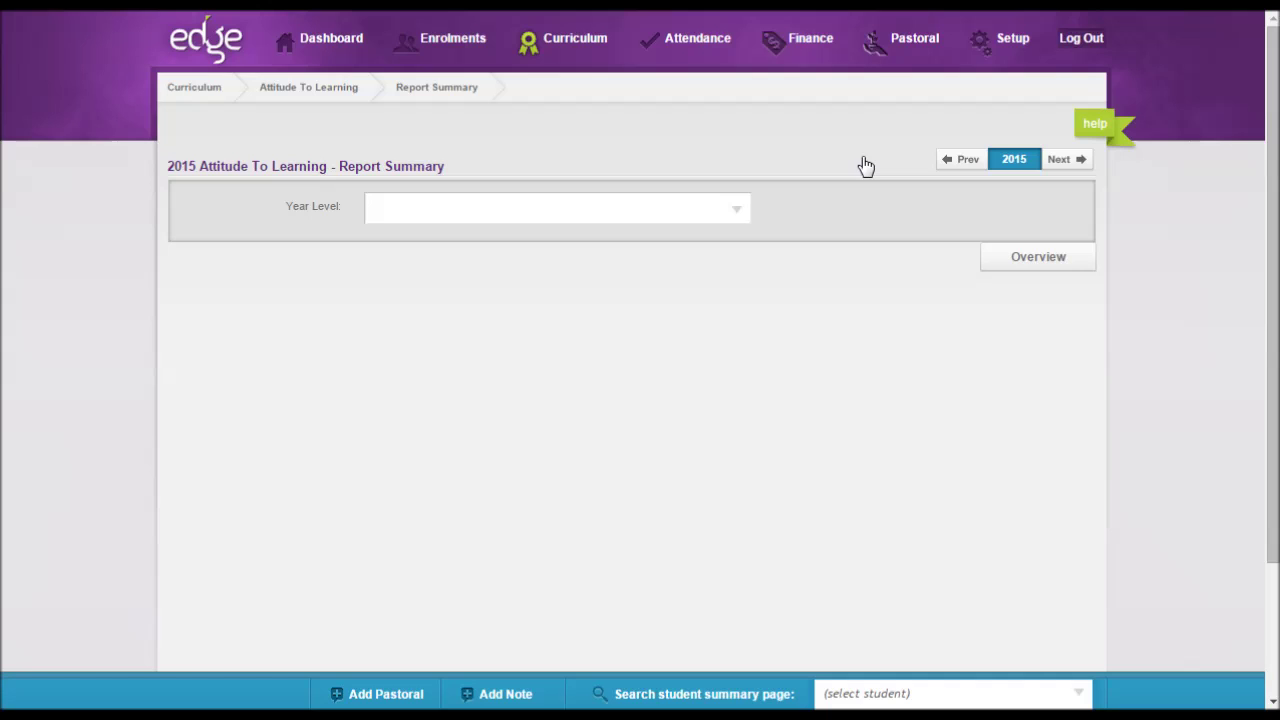
left_click(740, 212)
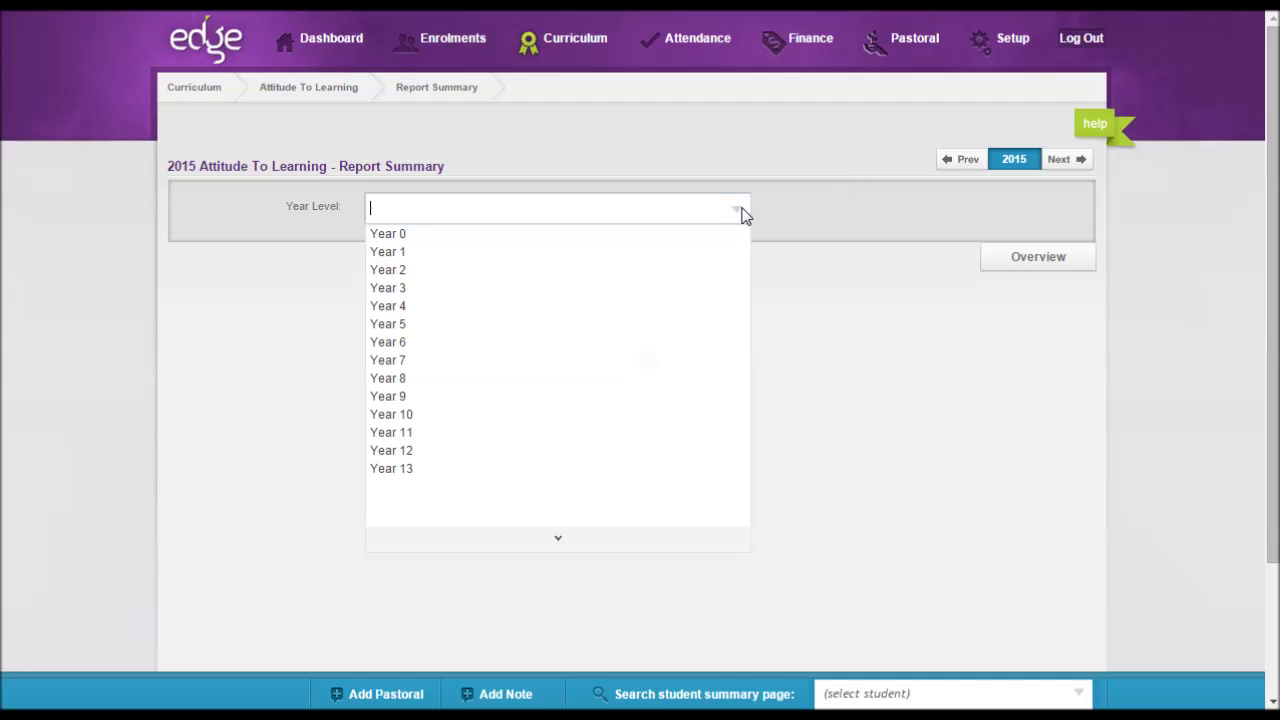
left_click(657, 398)
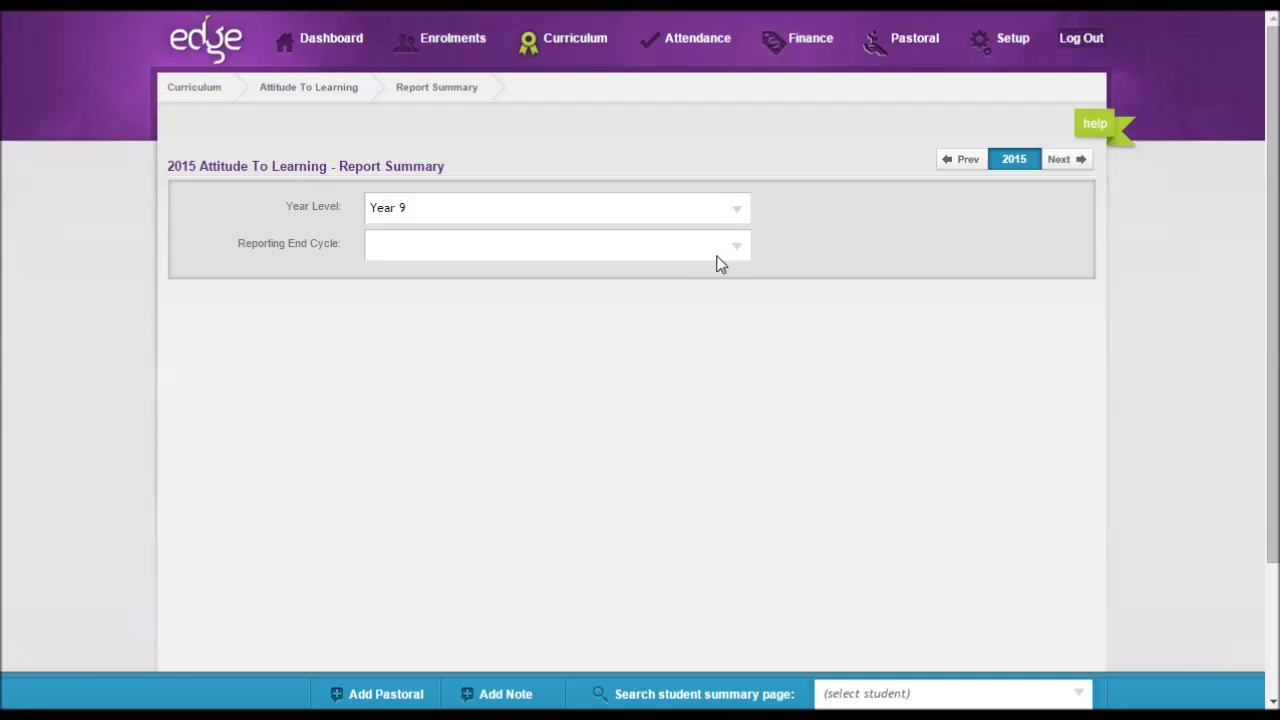
left_click(738, 252)
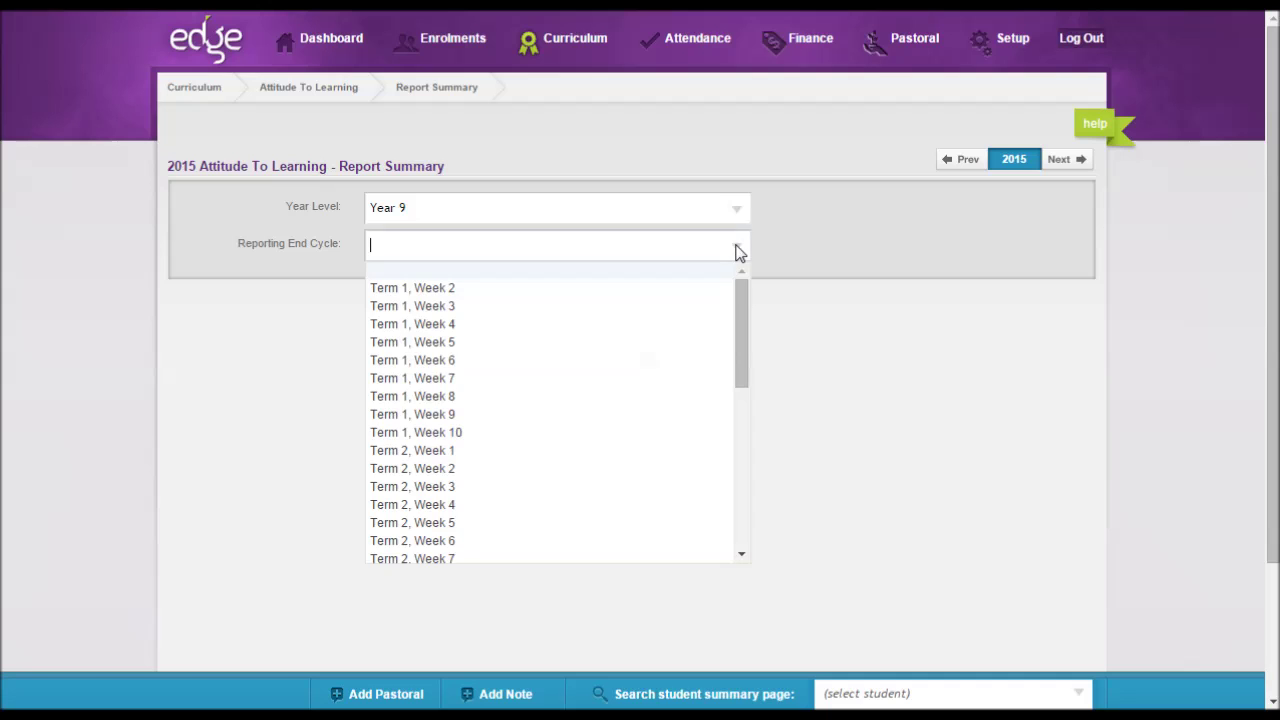
left_click(673, 424)
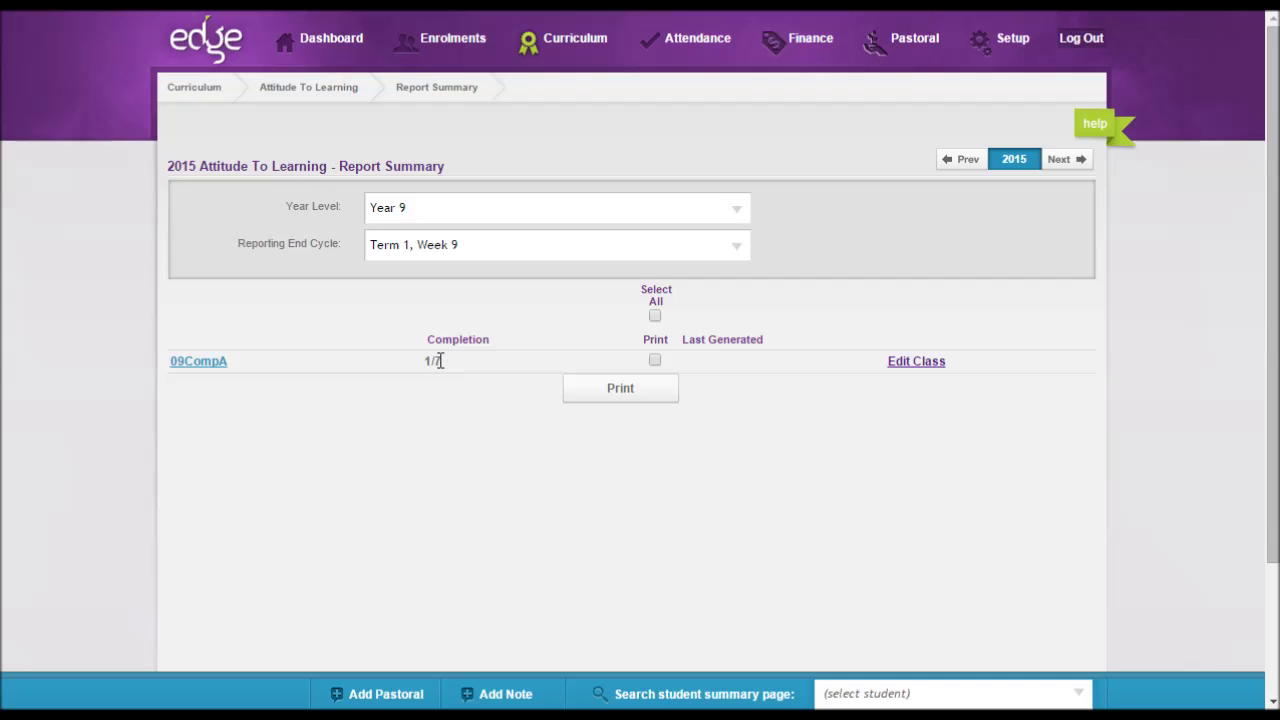
- Edit class 09CompA from the report summary and save marks of Homework 1, Coursework 2 and Attitude 1 for the second student
left_click(916, 369)
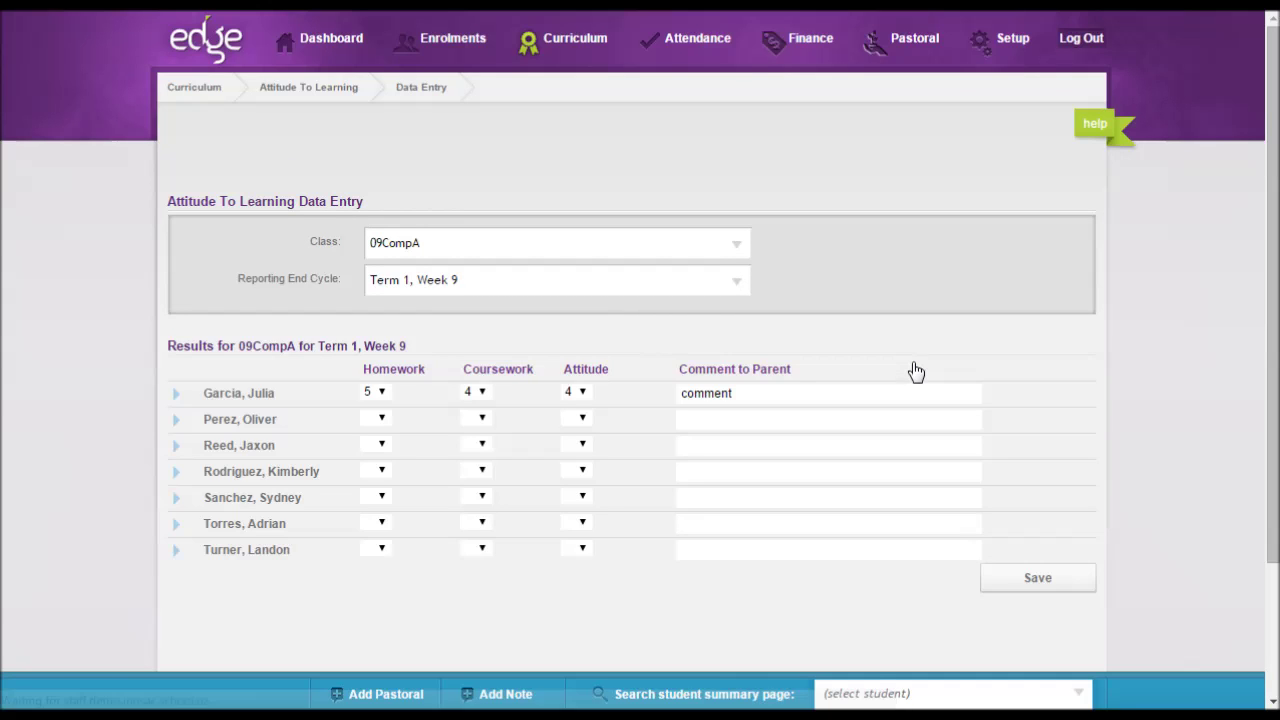
left_click(376, 420)
left_click(381, 452)
left_click(484, 422)
left_click(489, 463)
left_click(577, 421)
left_click(584, 448)
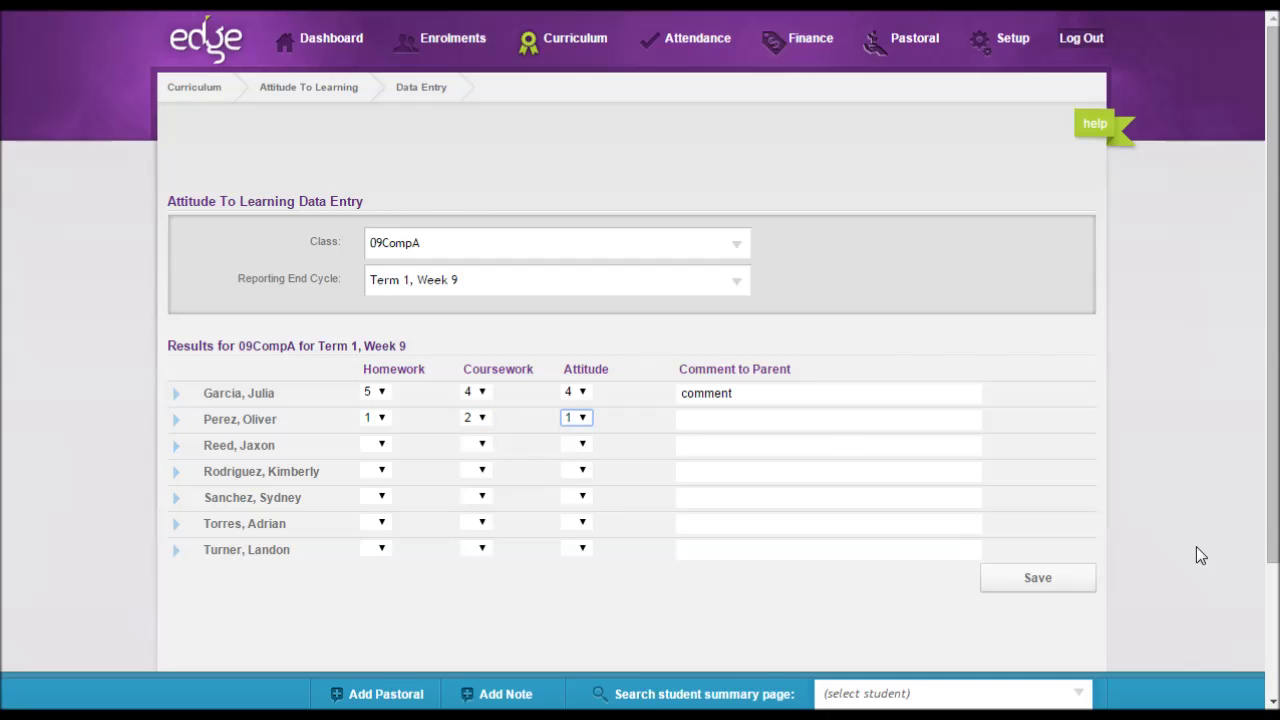
left_click(1066, 579)
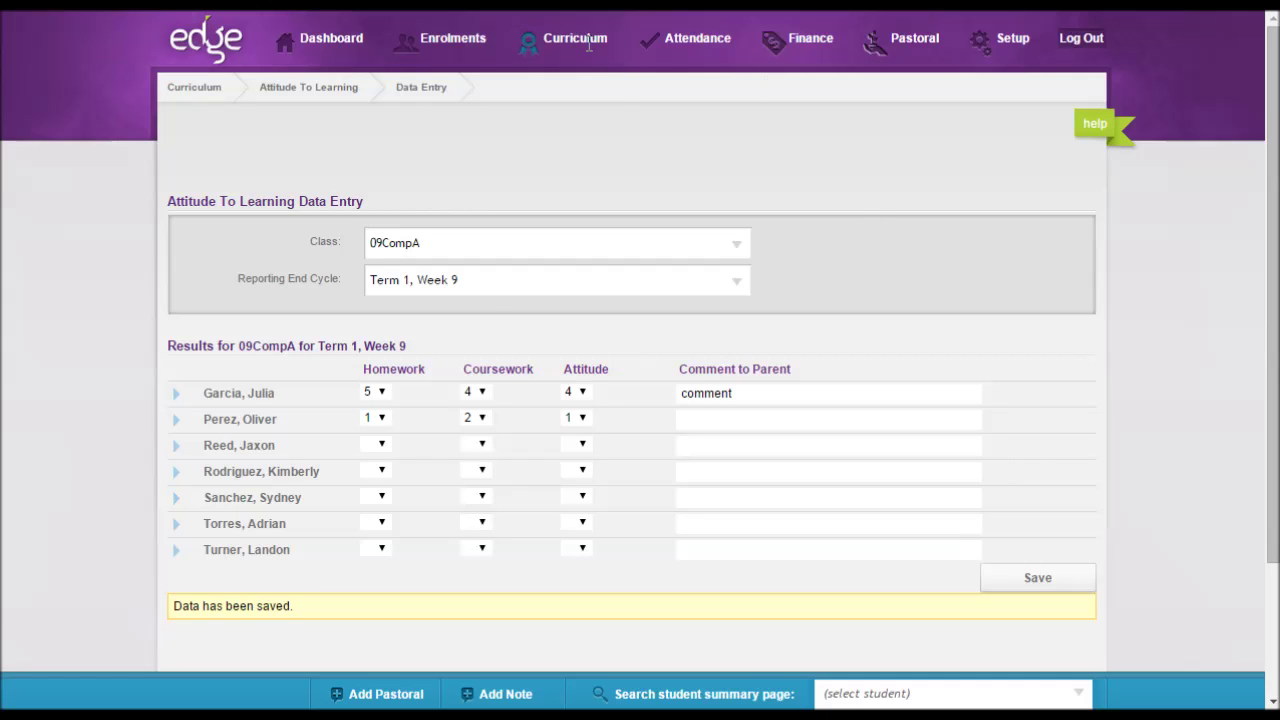
- Open the Attitude To Learning Publish page for Year 9 to view its reporting cycles, and open the online help
mouse_move(605, 62)
left_click(841, 188)
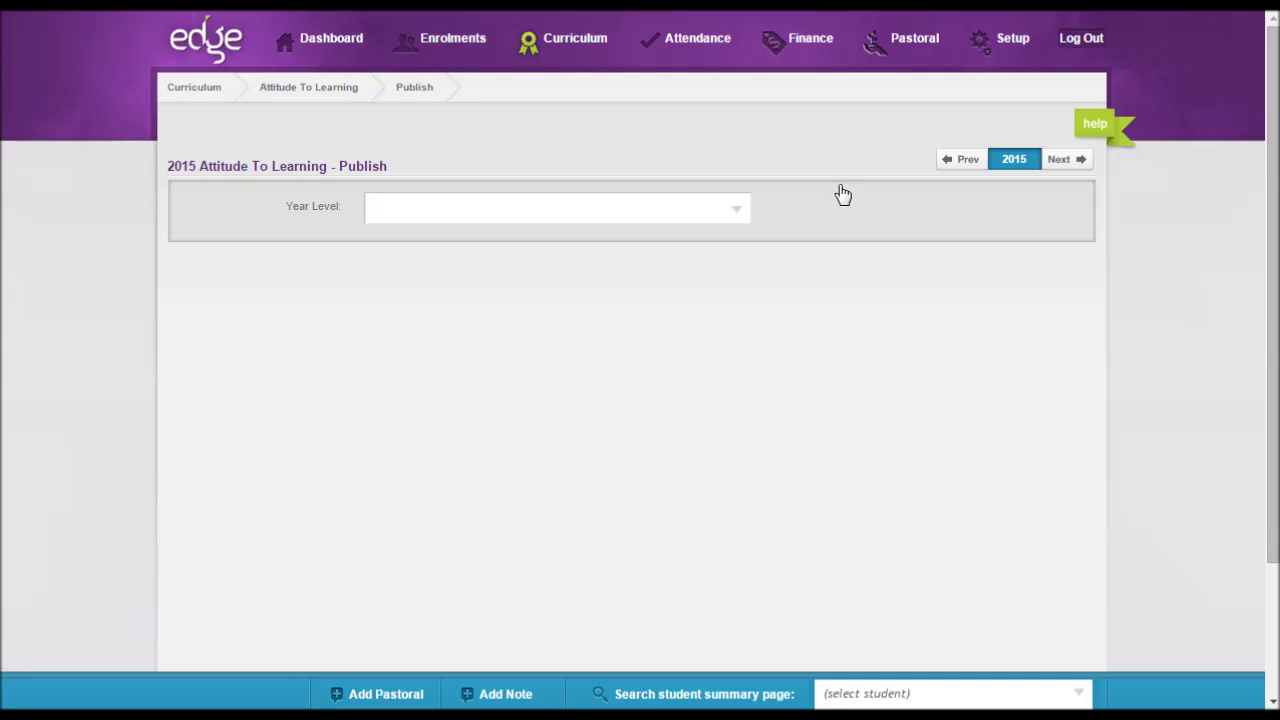
left_click(740, 211)
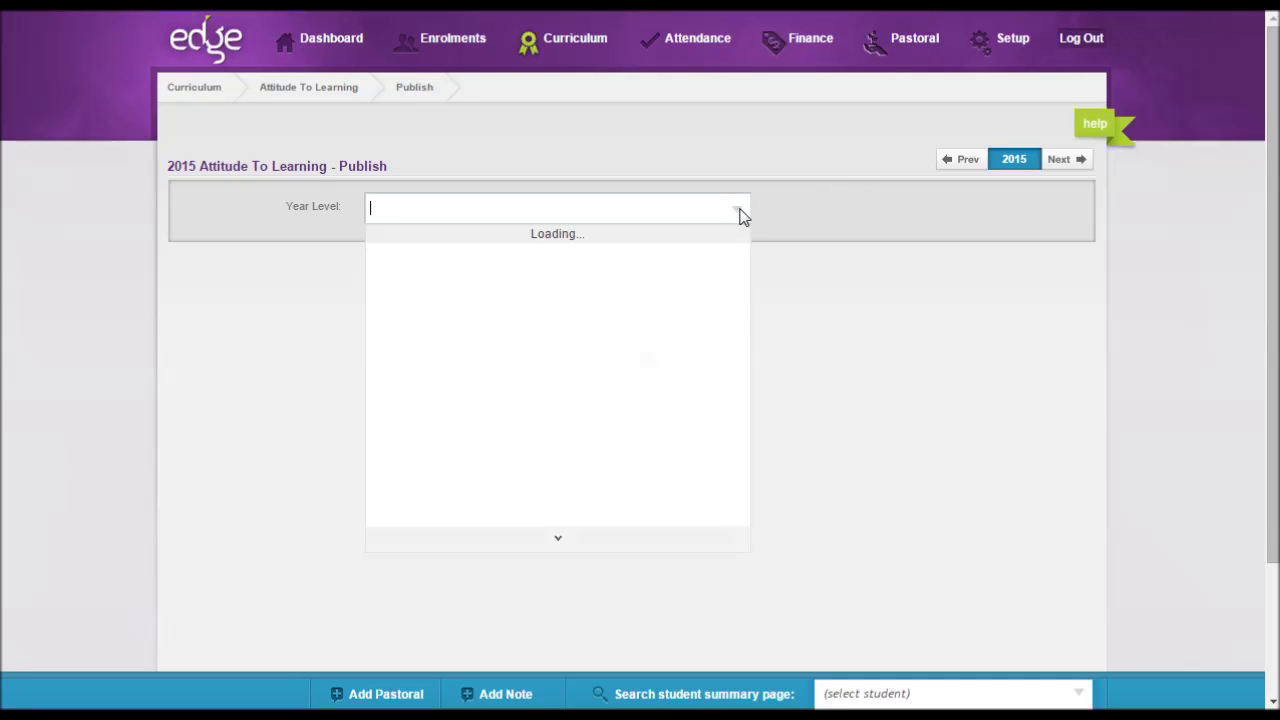
left_click(619, 401)
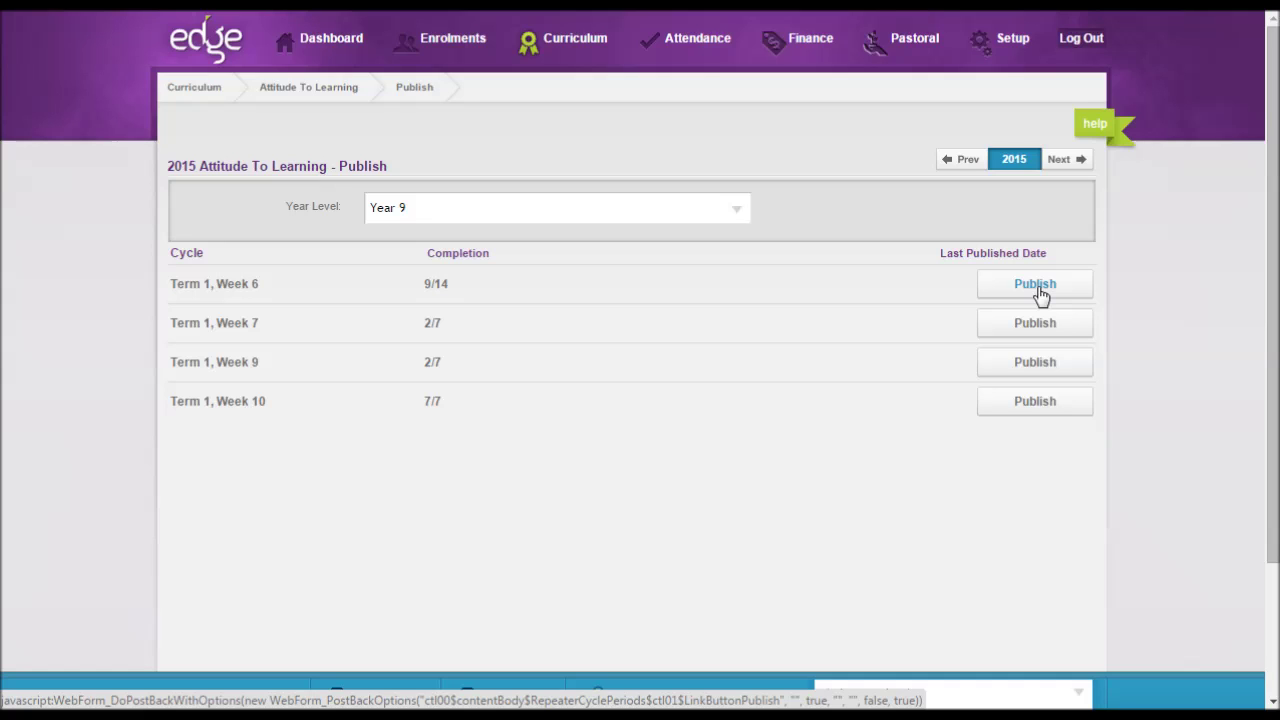
left_click(1096, 127)
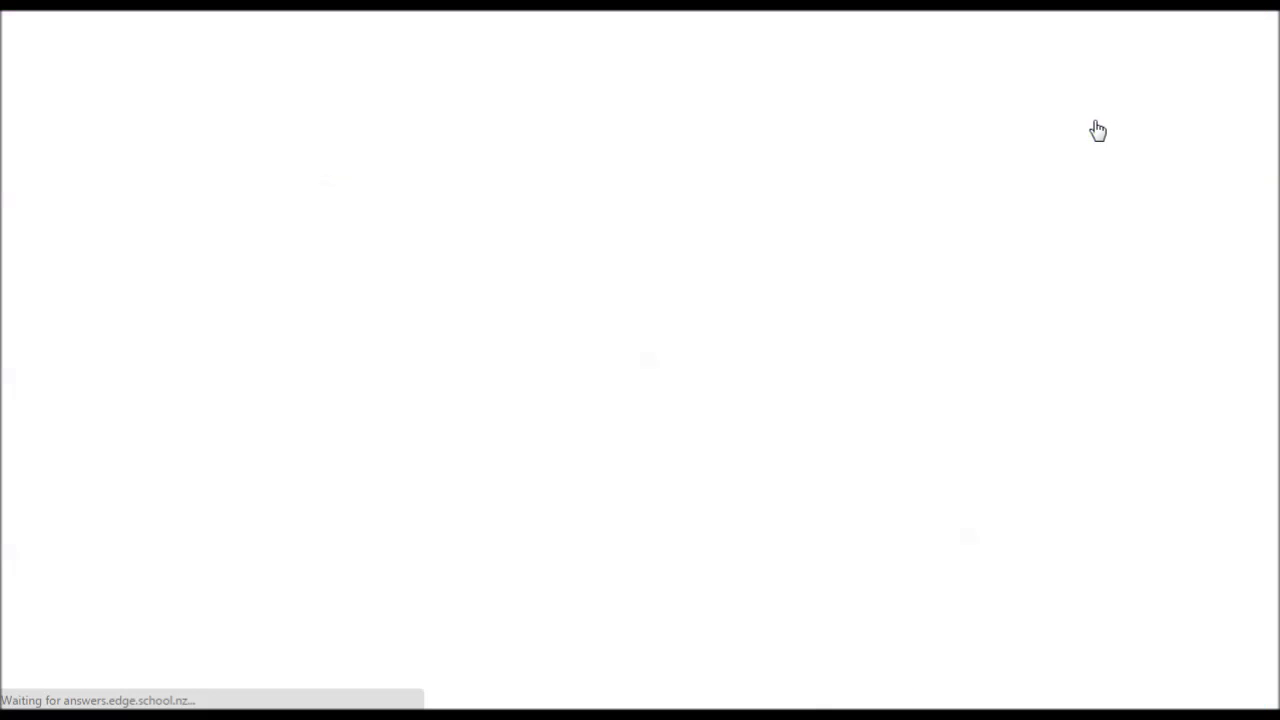